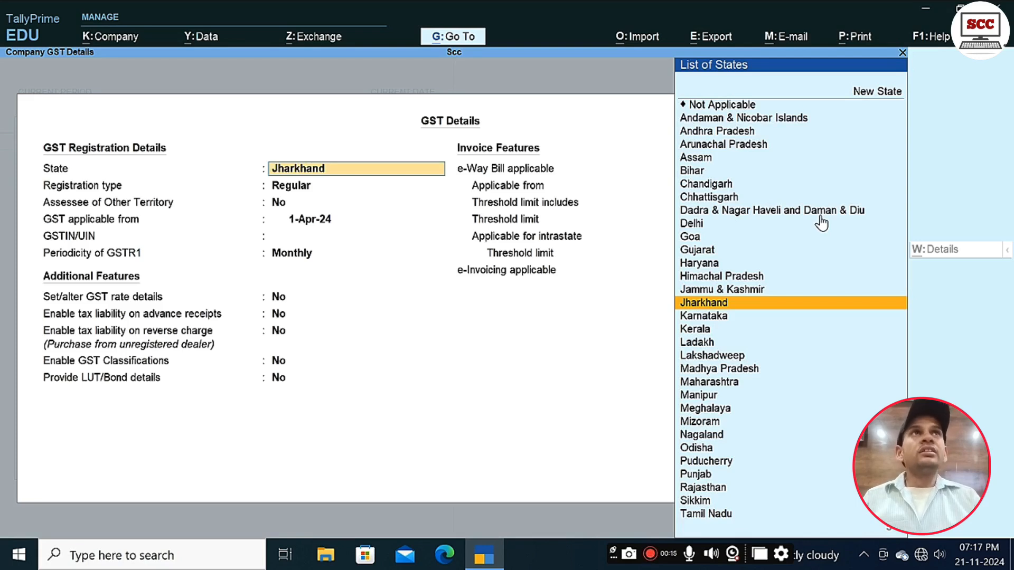
Keep Jharkhand, Regular registration and applicability from 1-Apr-24 in the company's GST details, and enter the company's GSTIN with monthly GSTR1 periodicity.
key("Return")
key("Return")
key("Return")
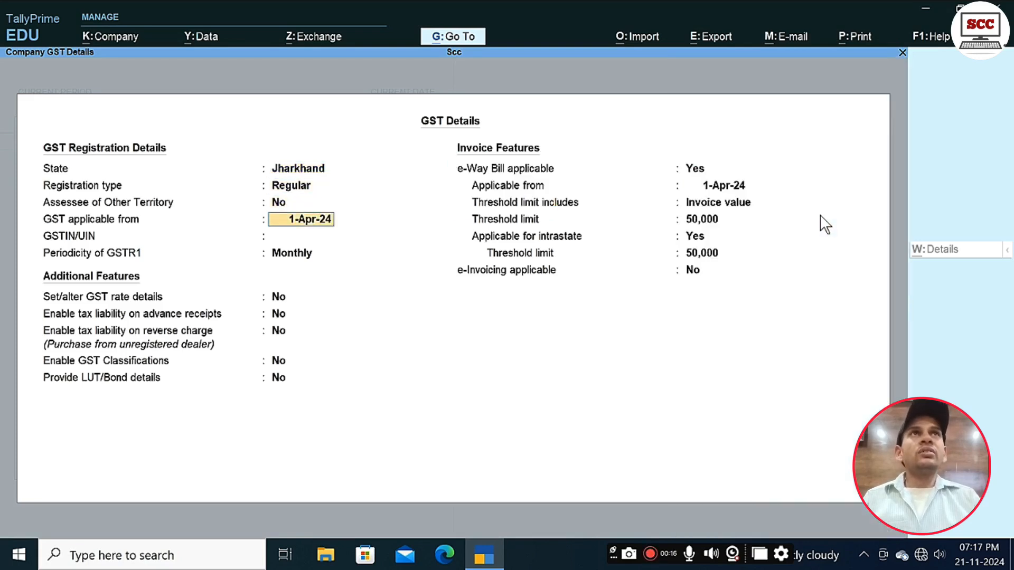
key("Return")
type("20")
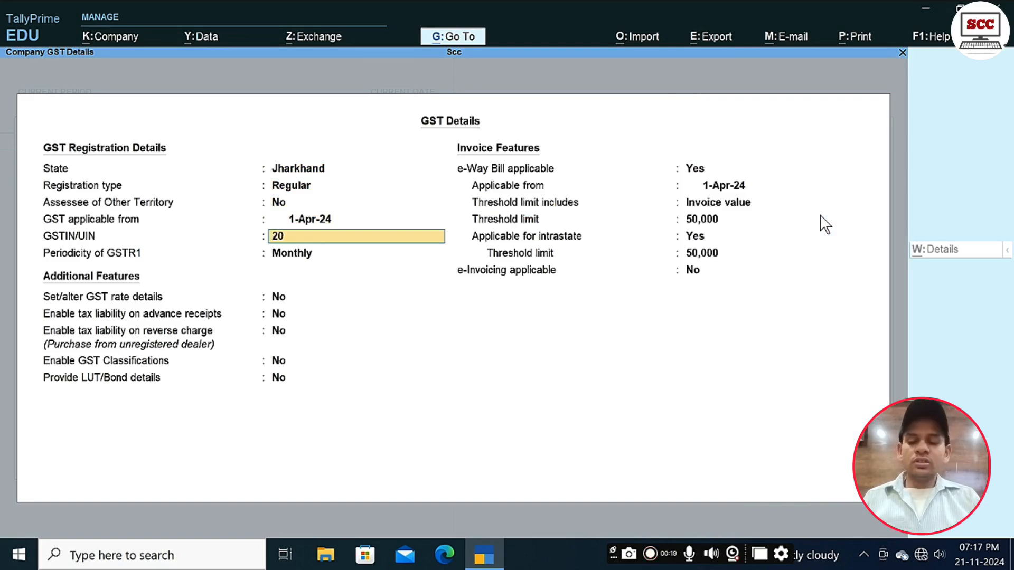
type("ASDF")
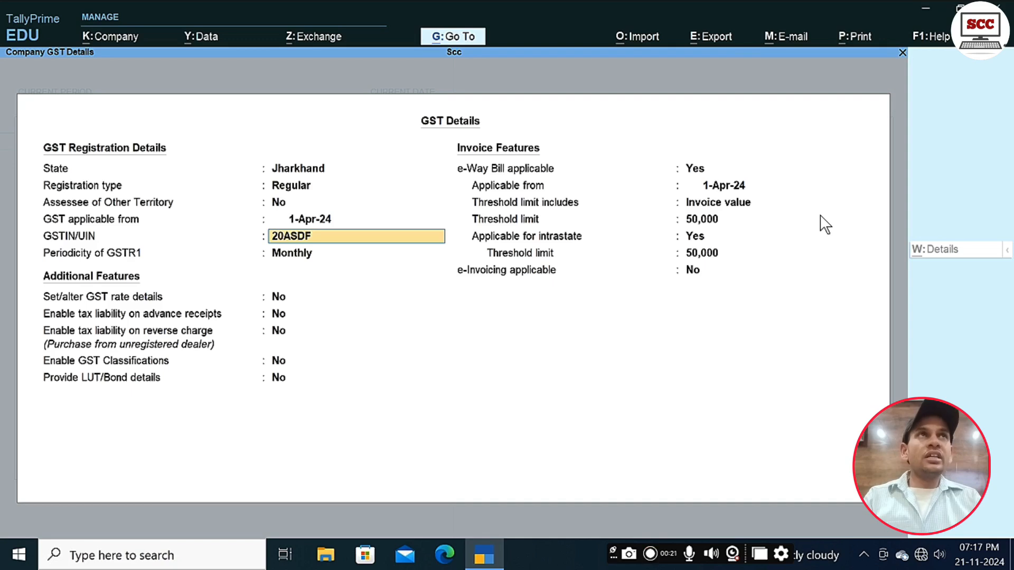
type("G123")
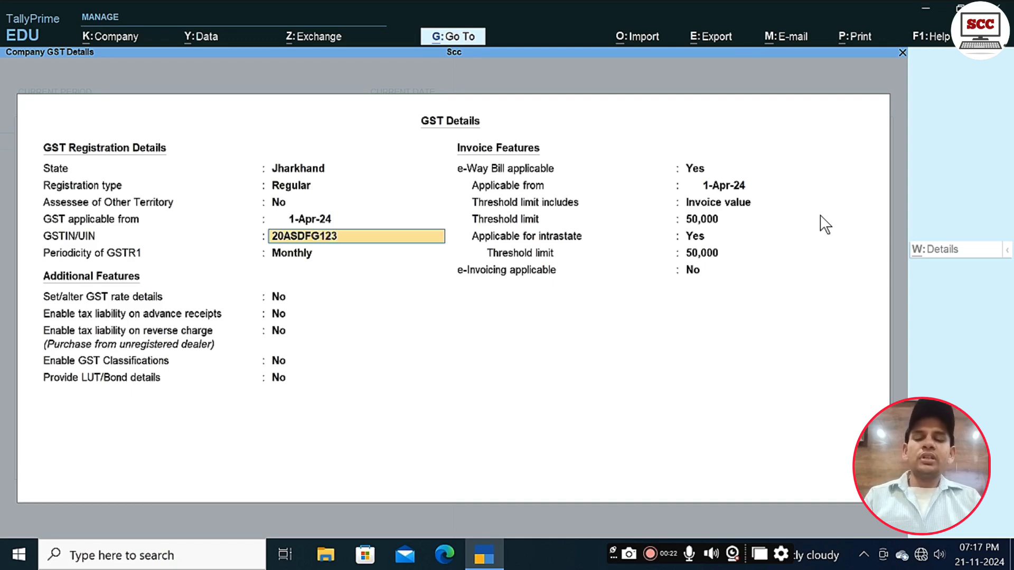
type("4D4D4")
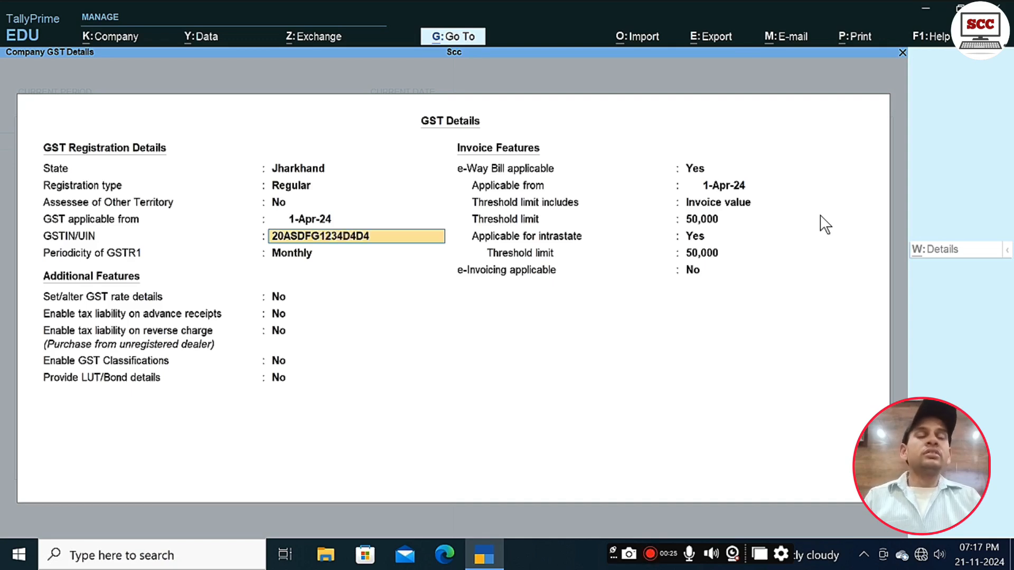
key("Return")
key("Return")
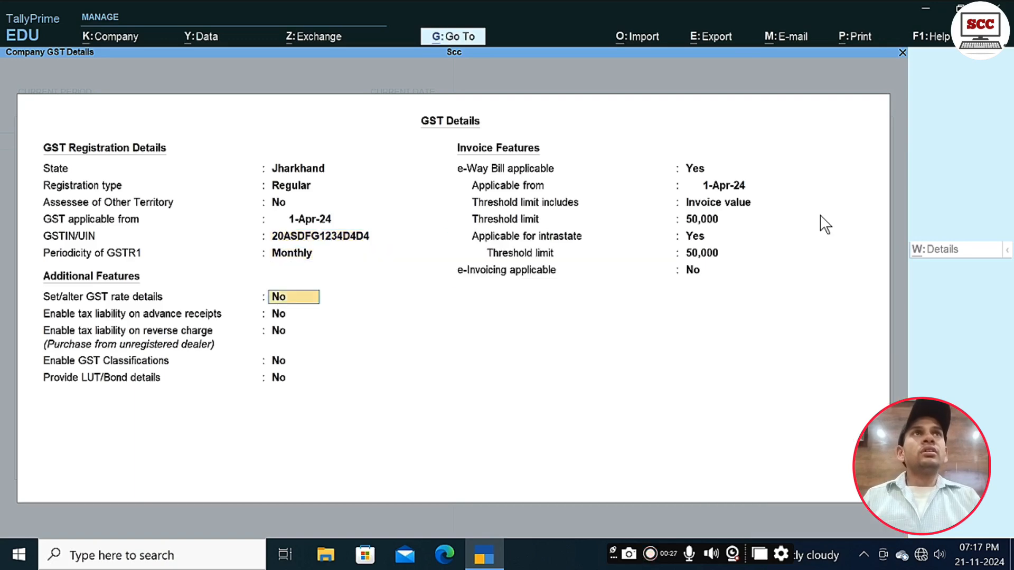
Turn on setting of GST rate details and enter the description Goods with HSN/SAC code 14552.
type("y")
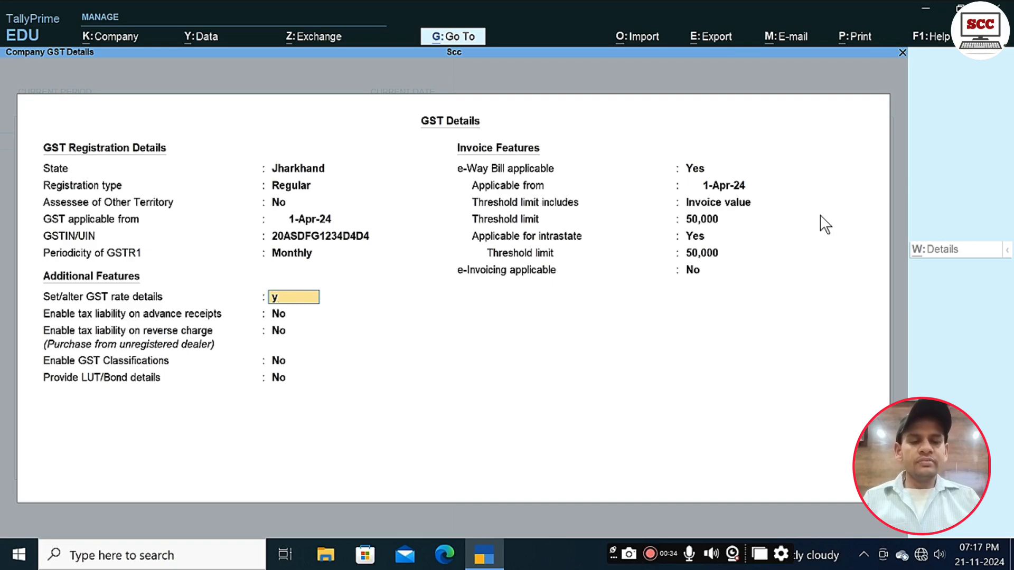
key("Return")
type("Goods")
key("Return")
type("14552")
key("Return")
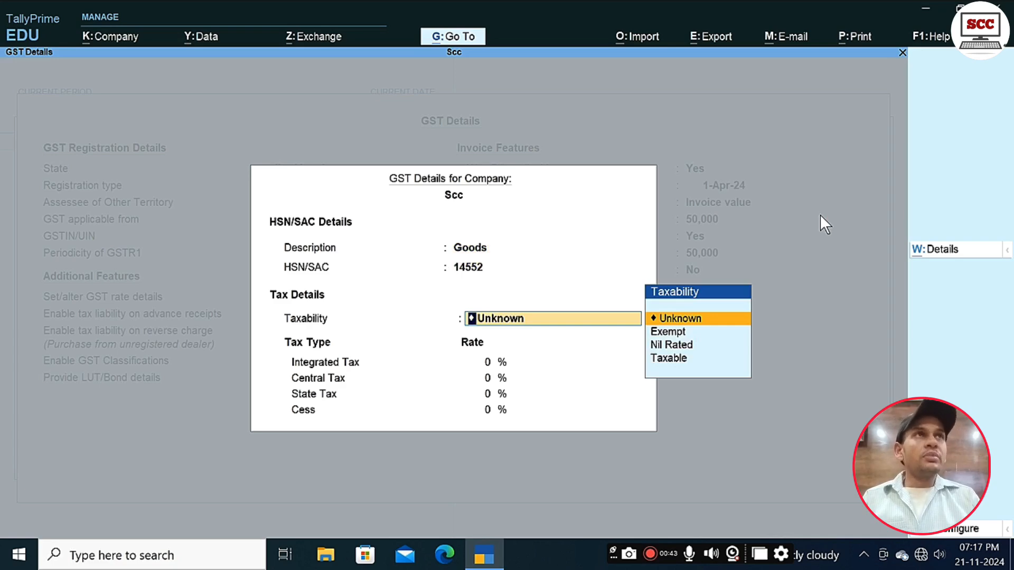
Set the taxability to Taxable with an integrated tax rate of 12%, and save the GST details and company features.
key("Down")
key("Down")
key("Down")
key("Return")
type("12")
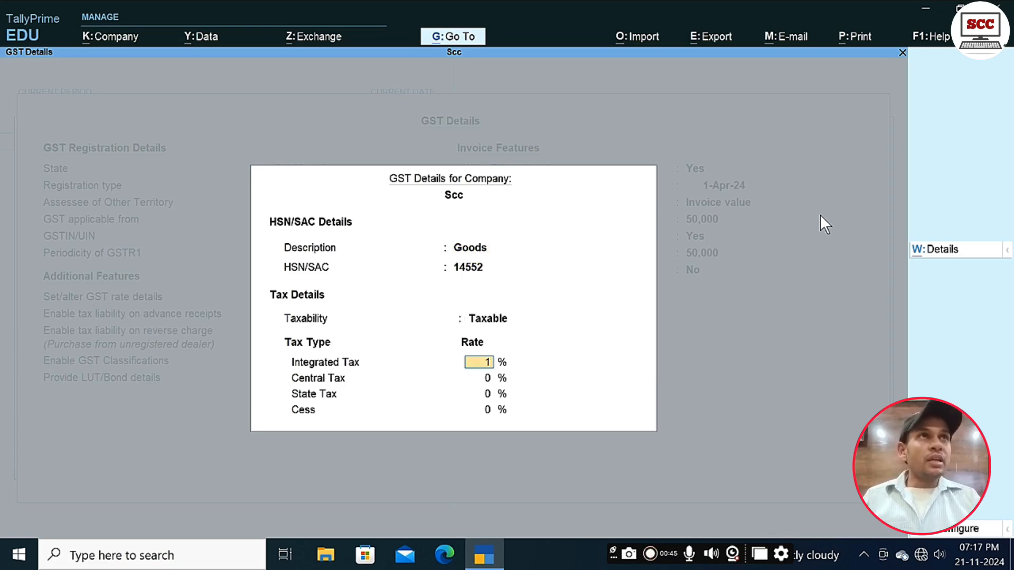
key("ctrl")
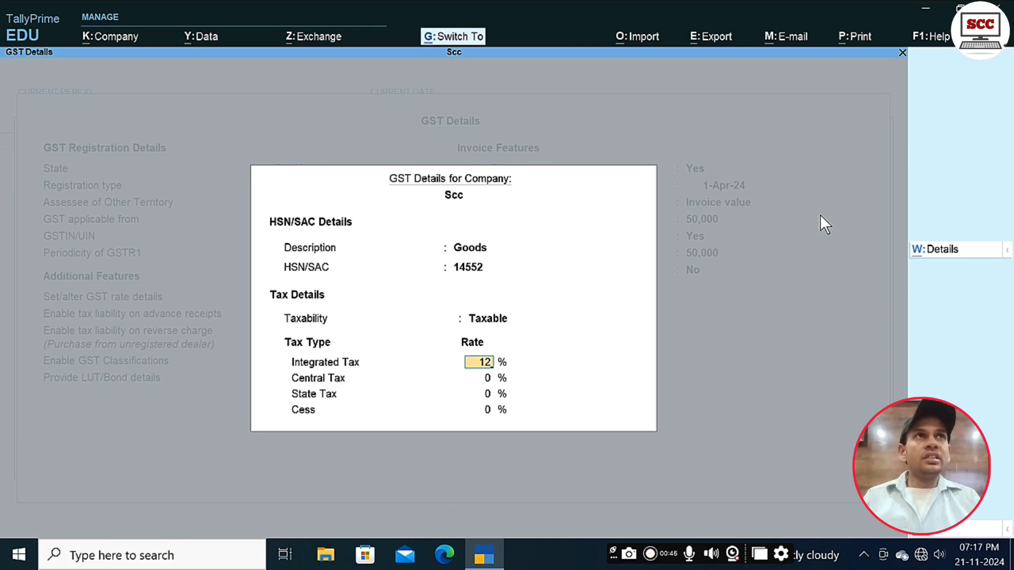
key("ctrl+a")
key("ctrl+a")
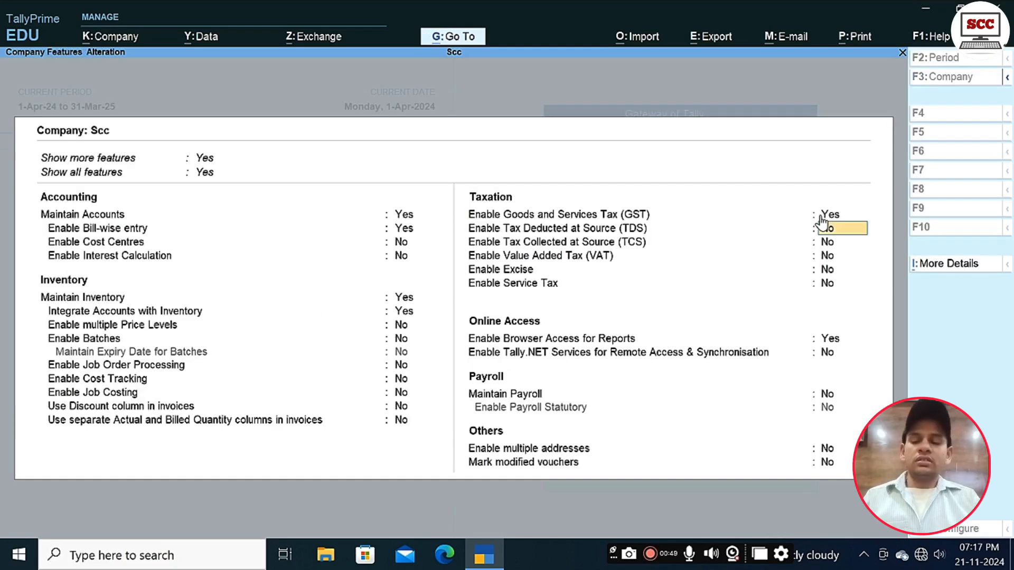
key("ctrl+a")
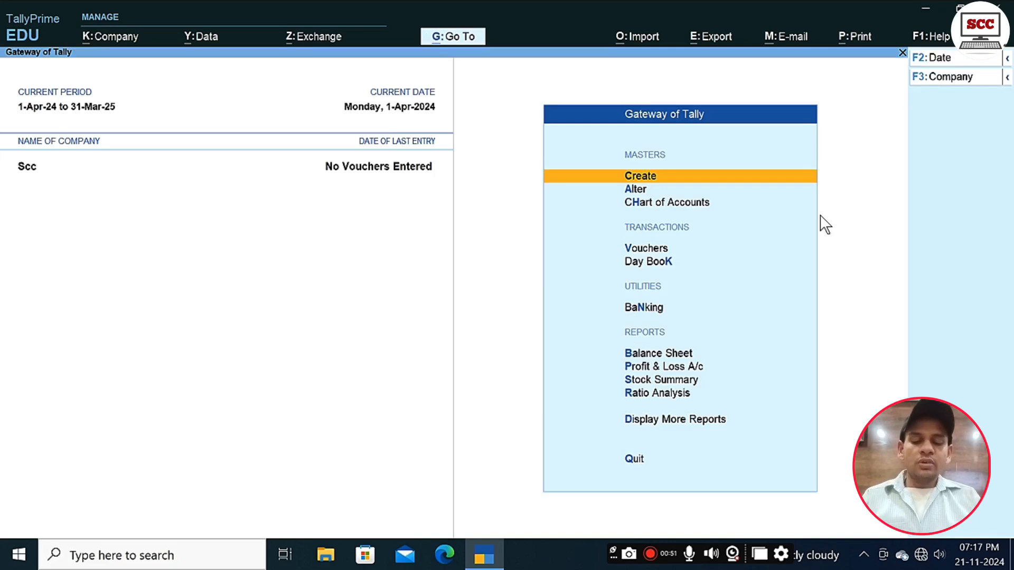
Start a purchase voucher with supplier invoice number 14 dated 1-Apr-24.
key("v")
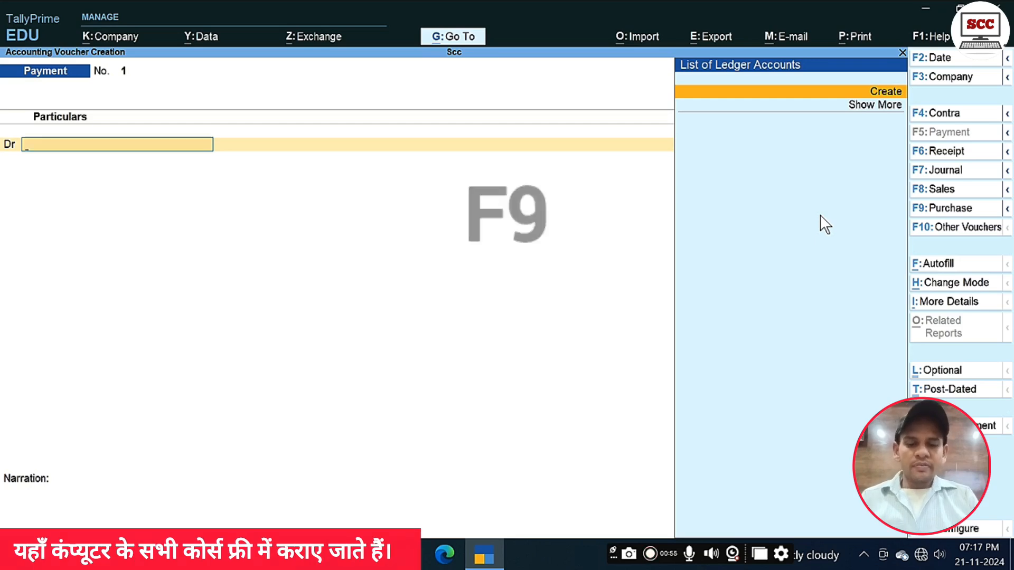
key("F9")
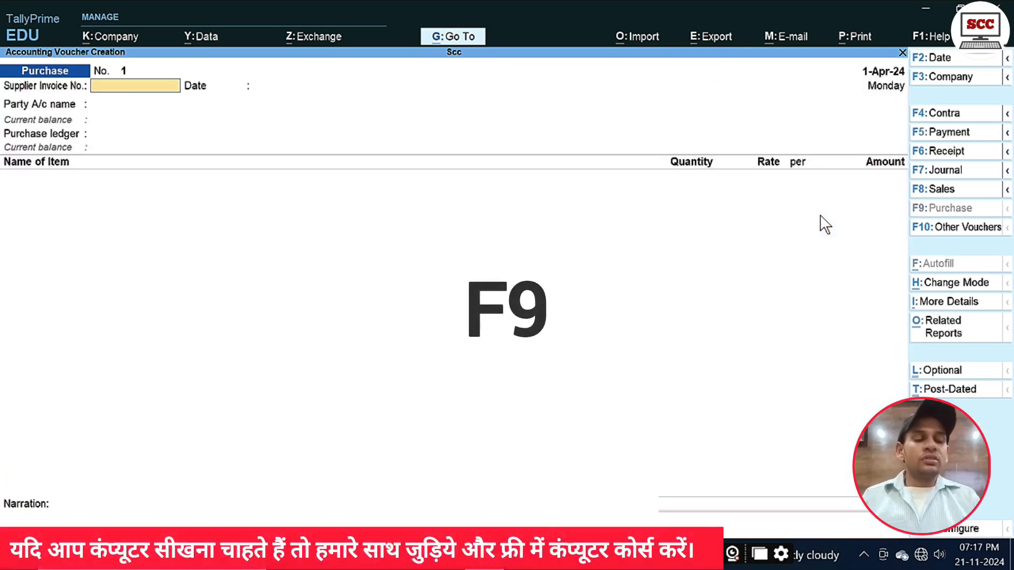
type("14")
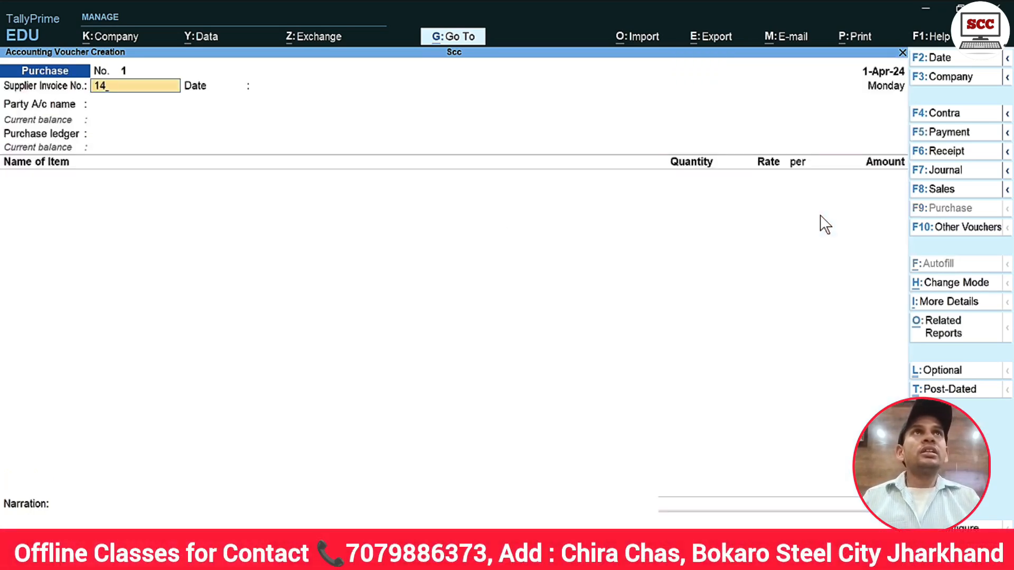
key("Return")
key("Return")
Create a new party ledger from the voucher with the supplier's name, grouped under Sundry Creditors.
key("alt+c")
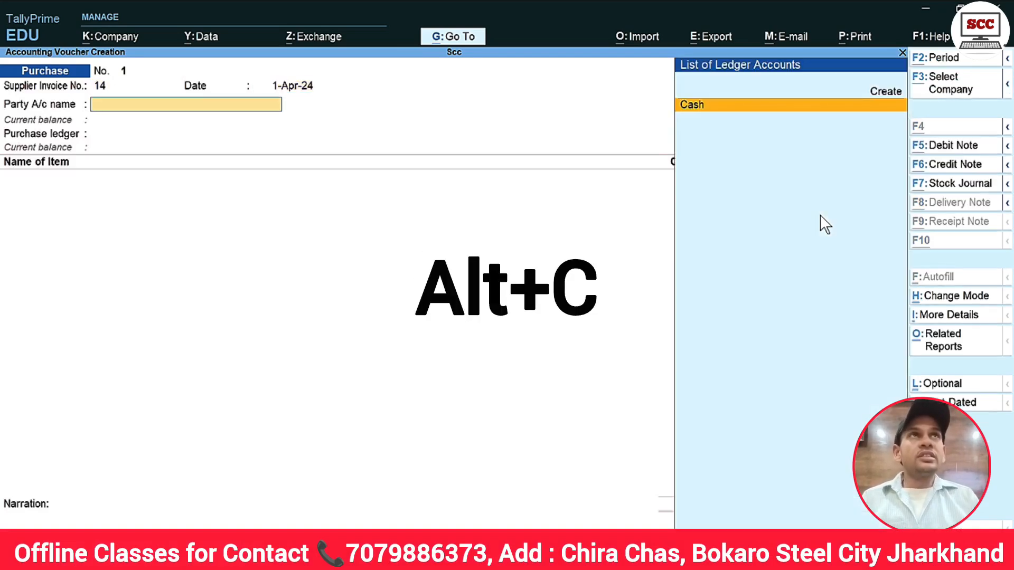
type("Raju")
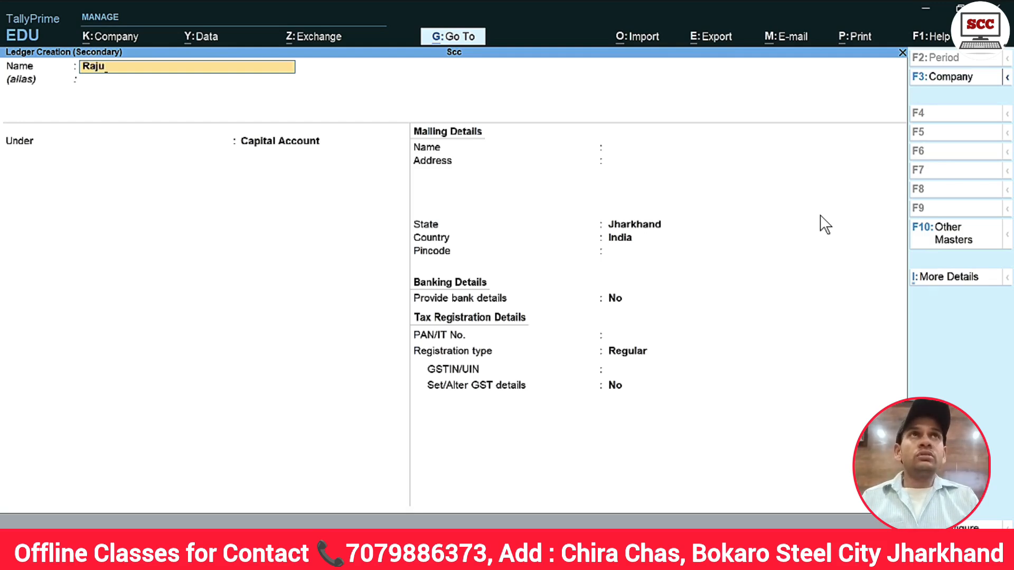
key("Return")
type("Su")
key("Down")
key("Up")
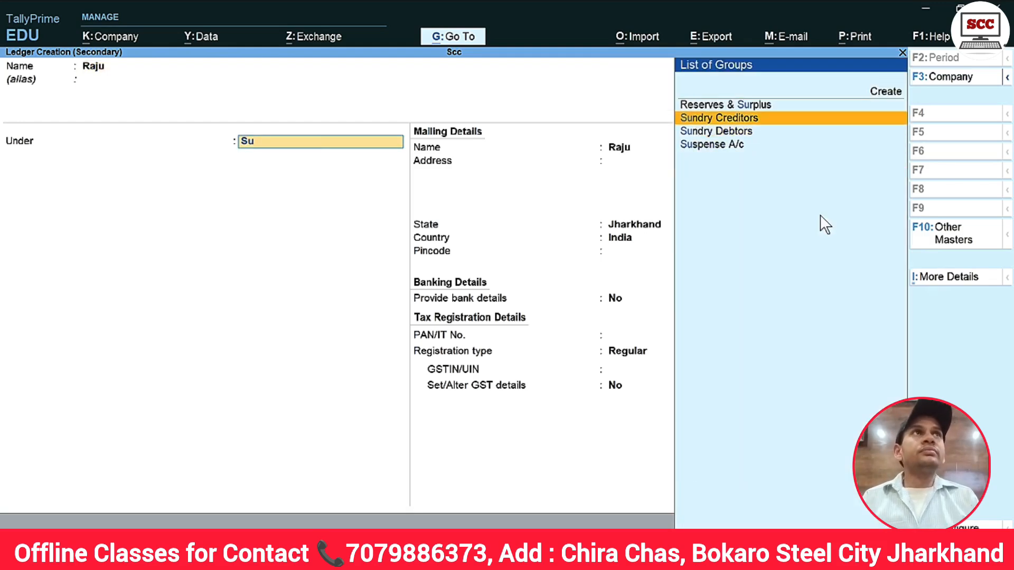
key("Return")
Keep the supplier ledger's default billing and bank settings, with Jharkhand as the state and Regular as the registration type.
key("Return")
key("Return")
key("Return")
key("Return")
key("Return")
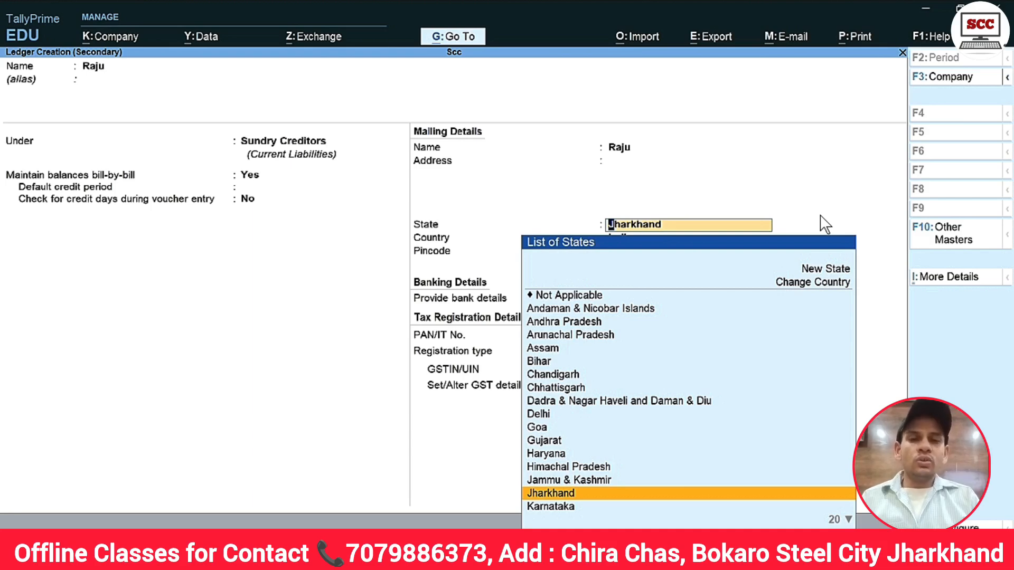
key("Return")
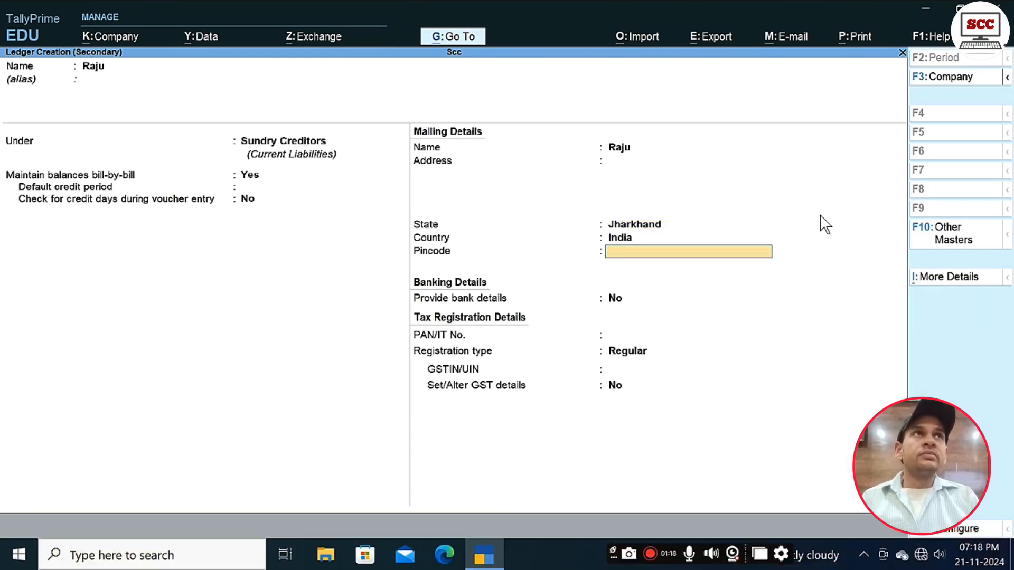
key("Return")
key("Return")
key("Return")
key("Return")
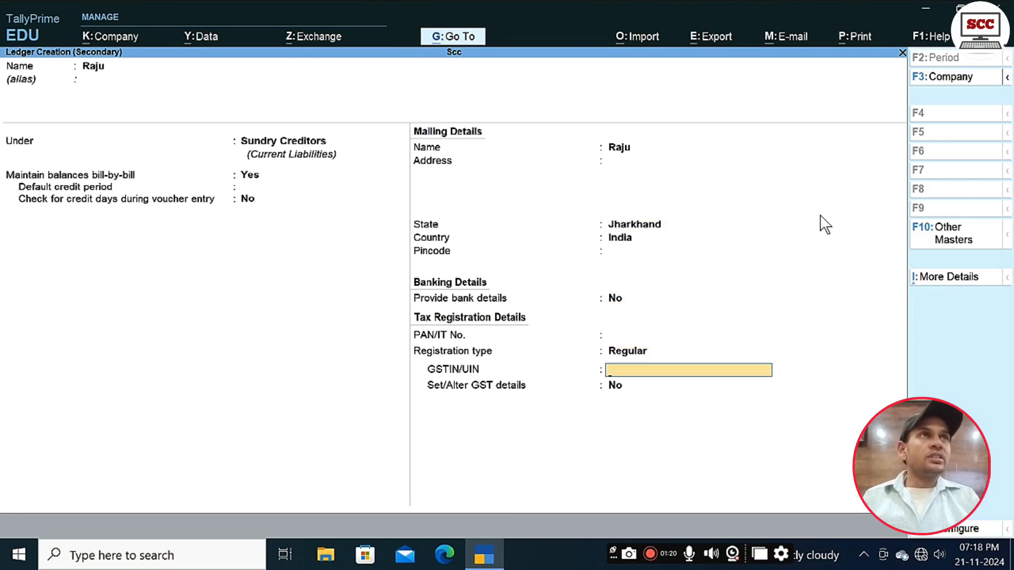
Enter the supplier's GSTIN, save the ledger and accept the party details in the purchase voucher.
type("20ASD")
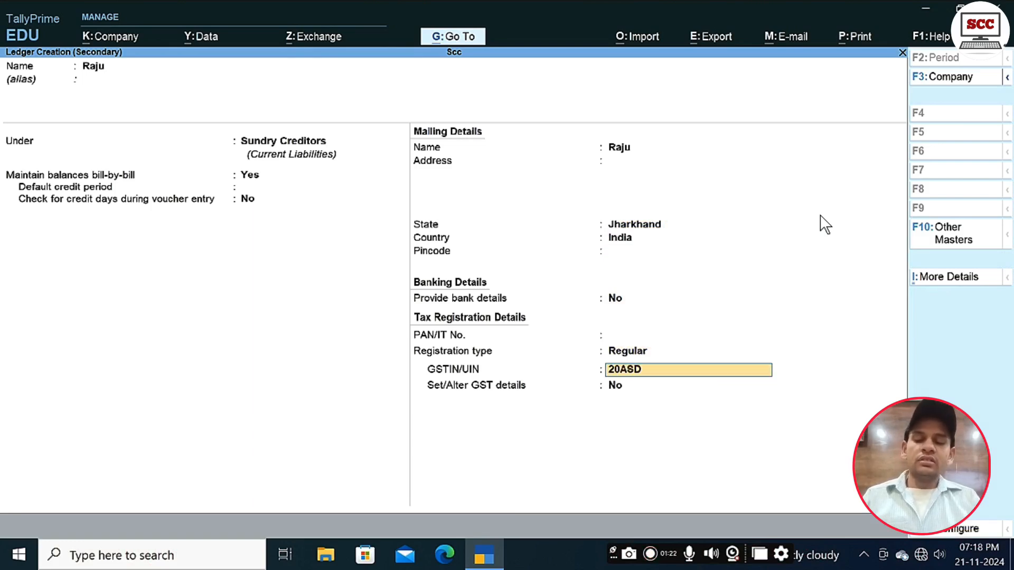
type("FG1234D3D3")
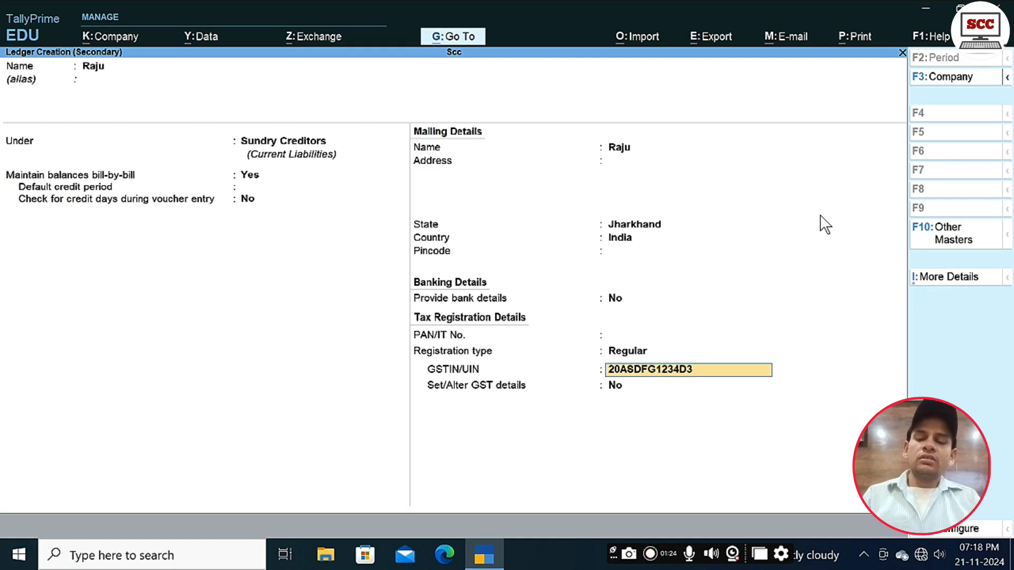
key("Return")
key("Return")
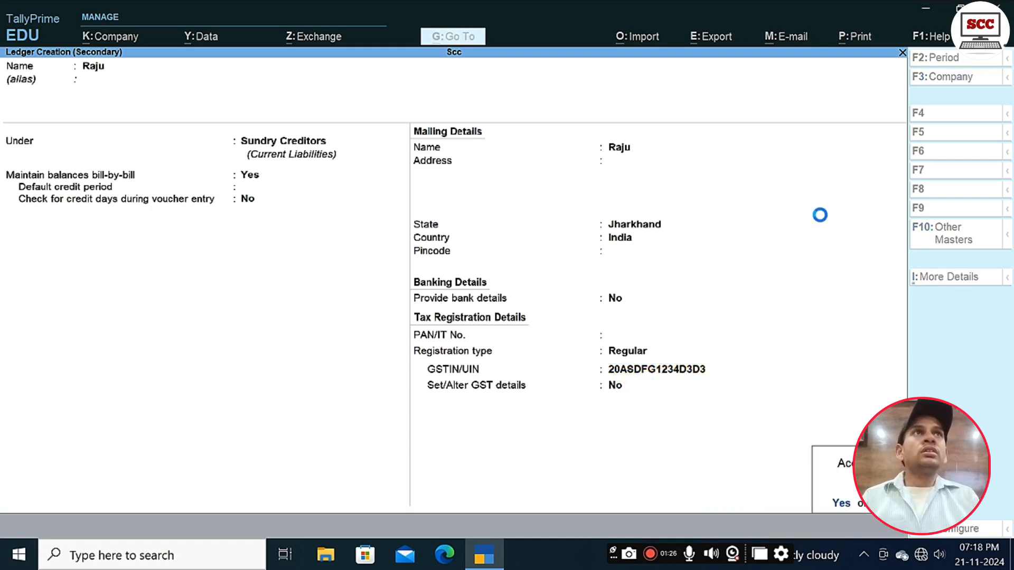
key("Return")
key("ctrl+a")
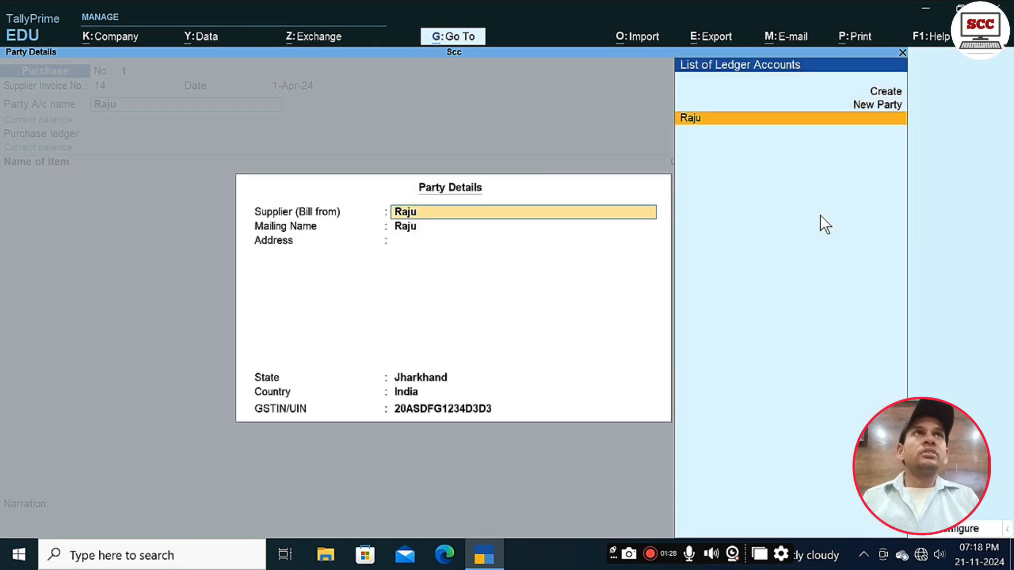
key("ctrl+a")
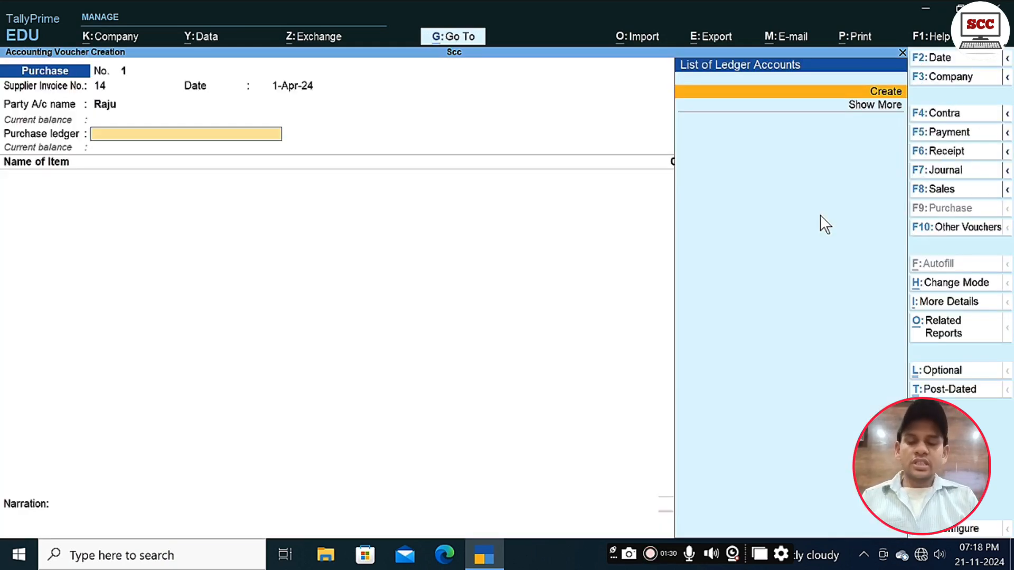
Create a ledger named Purchase under Purchase Accounts and use it as the voucher's purchase ledger.
key("Return")
type("Purchase")
key("Return")
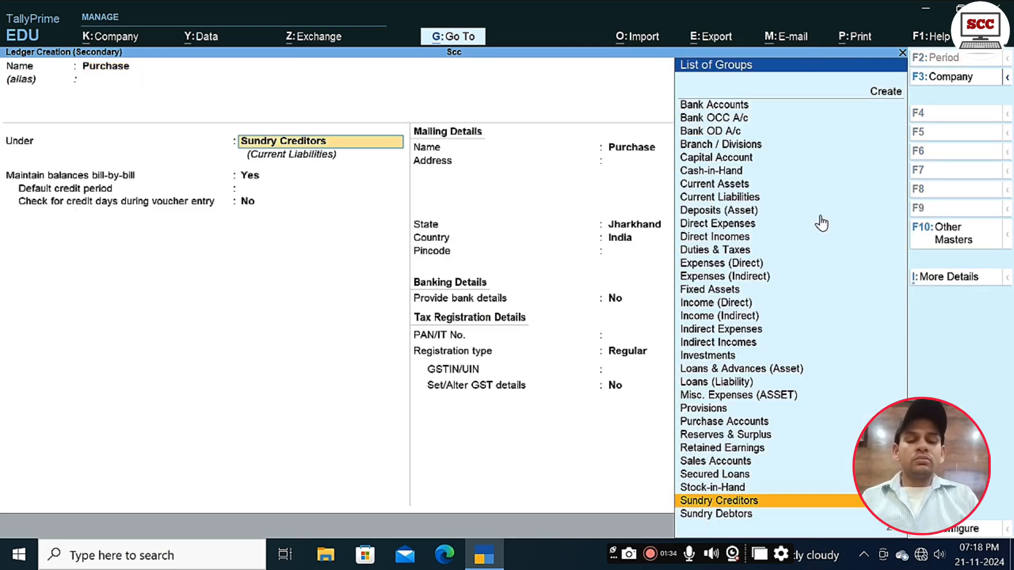
type("Pu")
key("Return")
key("ctrl+a")
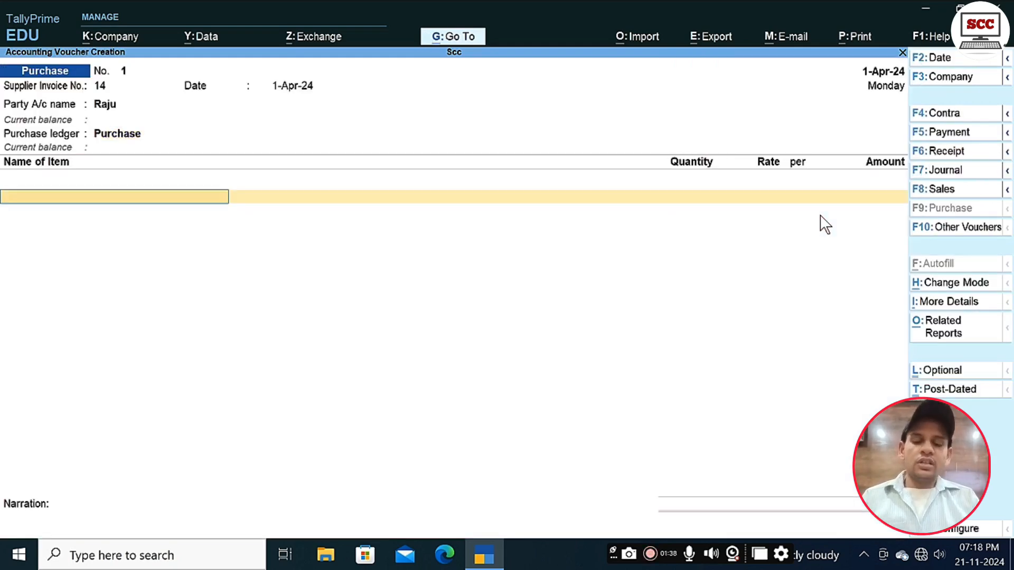
Begin a new stock item named Mouse from the voucher, under Primary with no category.
key("alt+c")
type("Mouse")
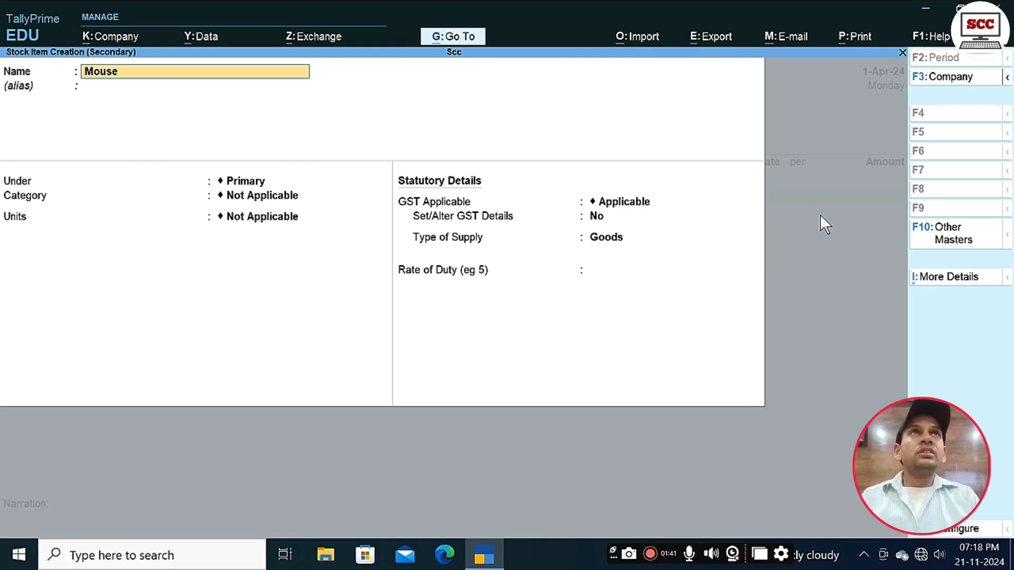
key("Return")
key("Return")
key("Return")
key("Return")
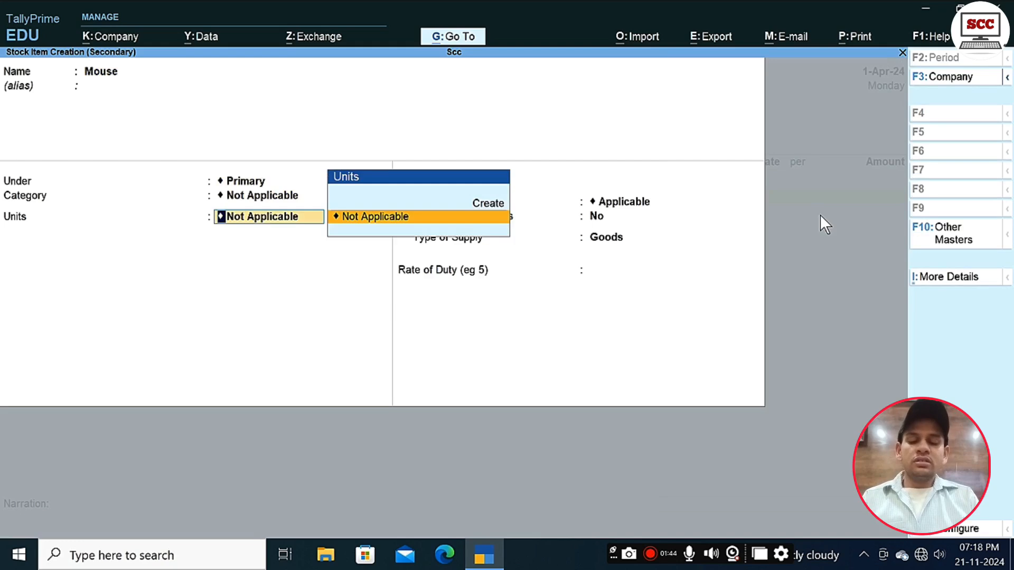
Create the simple unit pcs with 0 decimal places for the Mouse item and save the item.
key("alt+c")
type("pcs")
key("Return")
key("Return")
key("Return")
key("Return")
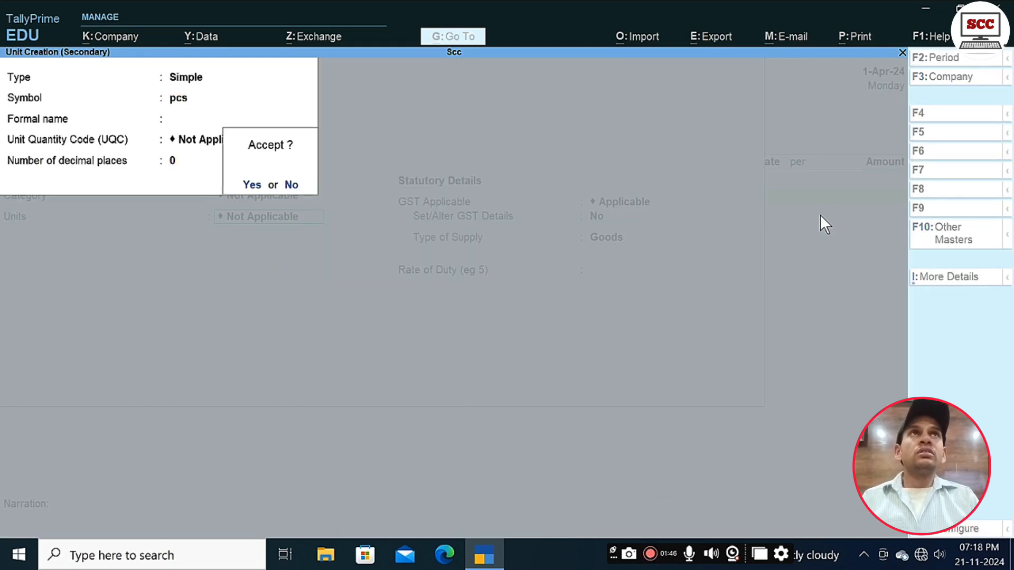
key("Return")
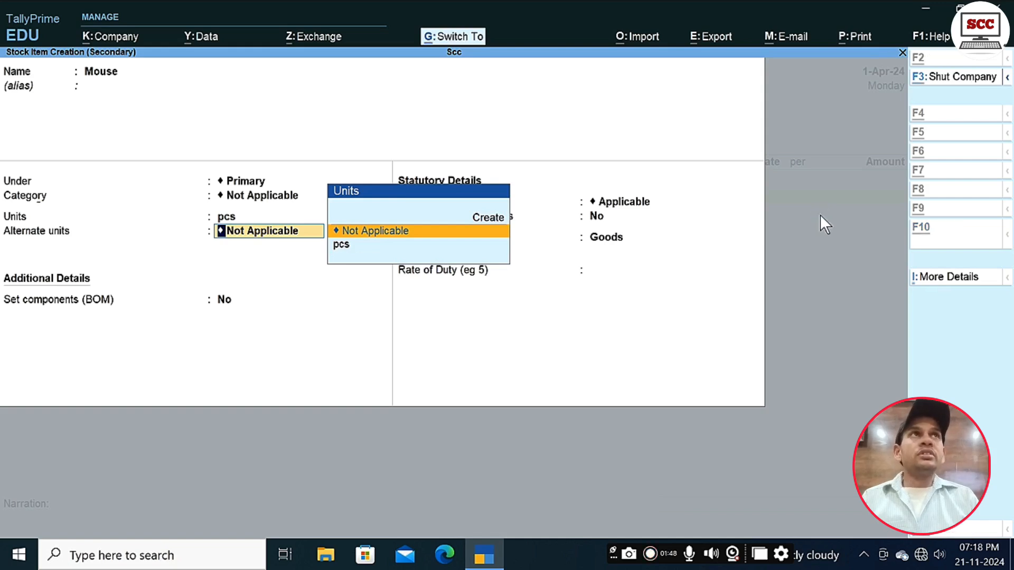
key("ctrl+a")
Enter a quantity of 10 pcs at a rate of 200 for the Mouse line.
type("10")
key("Return")
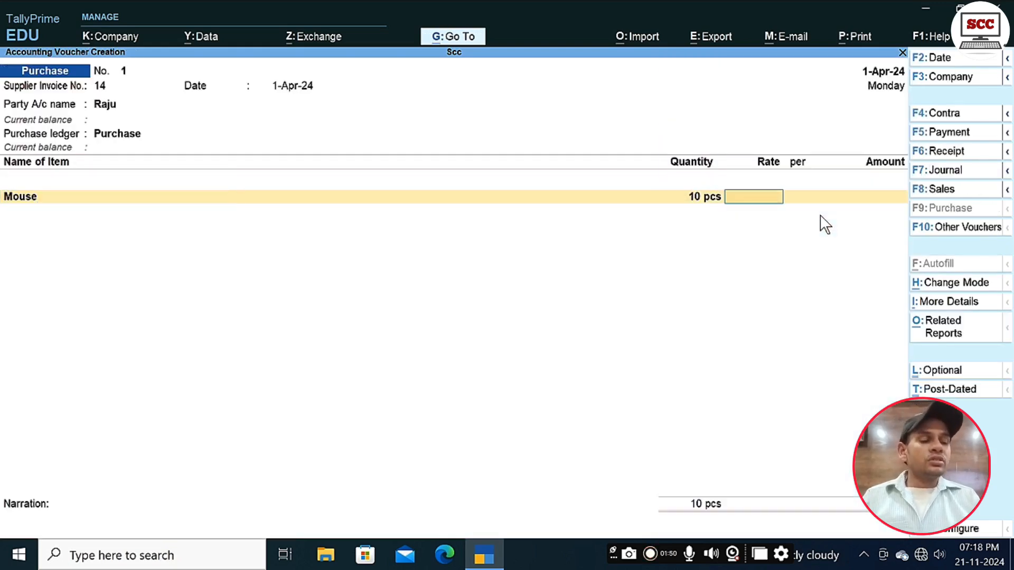
type("200")
key("Return")
key("Return")
key("Return")
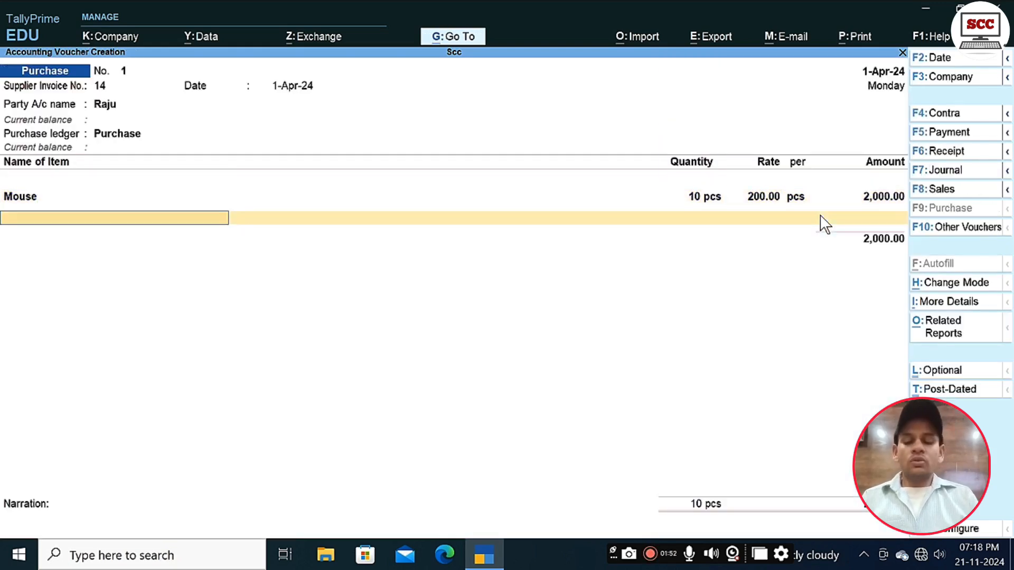
Create a stock item named Printer from the voucher, under Primary with no category and unit pcs, and save it.
key("alt+c")
type("P")
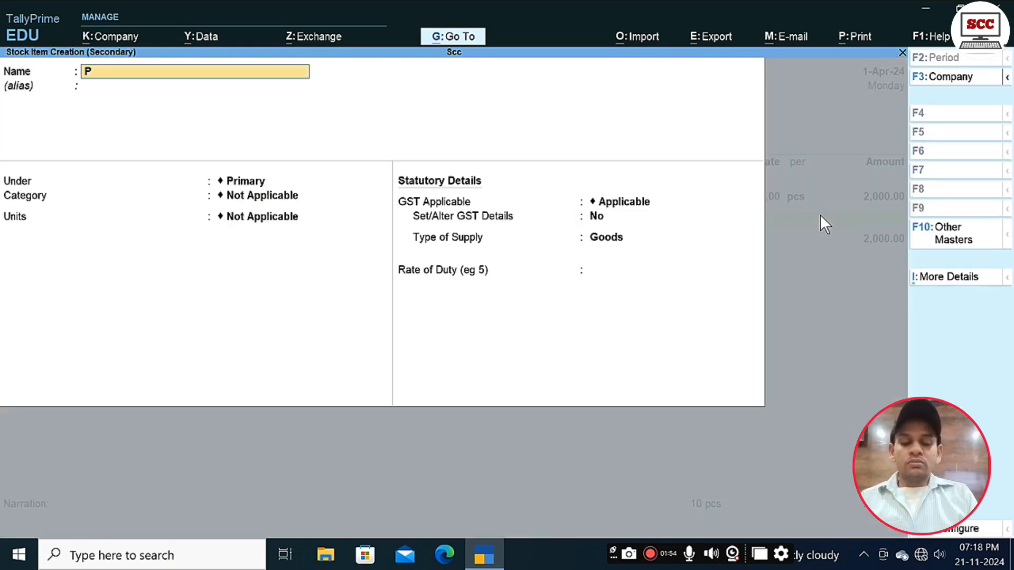
type("rinter")
key("Return")
key("Return")
key("Return")
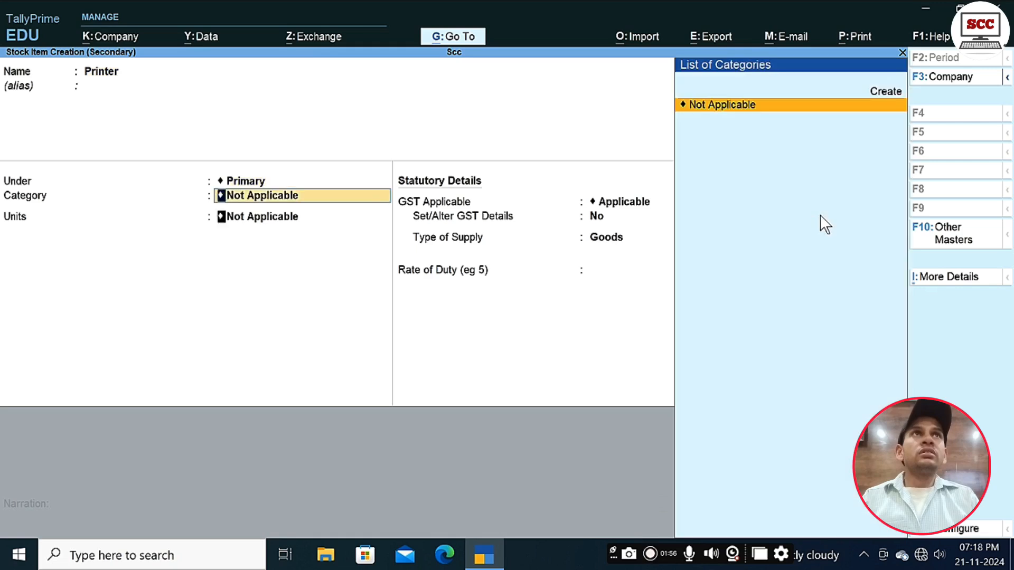
key("Return")
key("Down")
key("Return")
key("ctrl")
key("ctrl+a")
Enter a quantity of 10 pcs at a rate of 10000 for the Printer line and end the item list.
type("10")
key("Return")
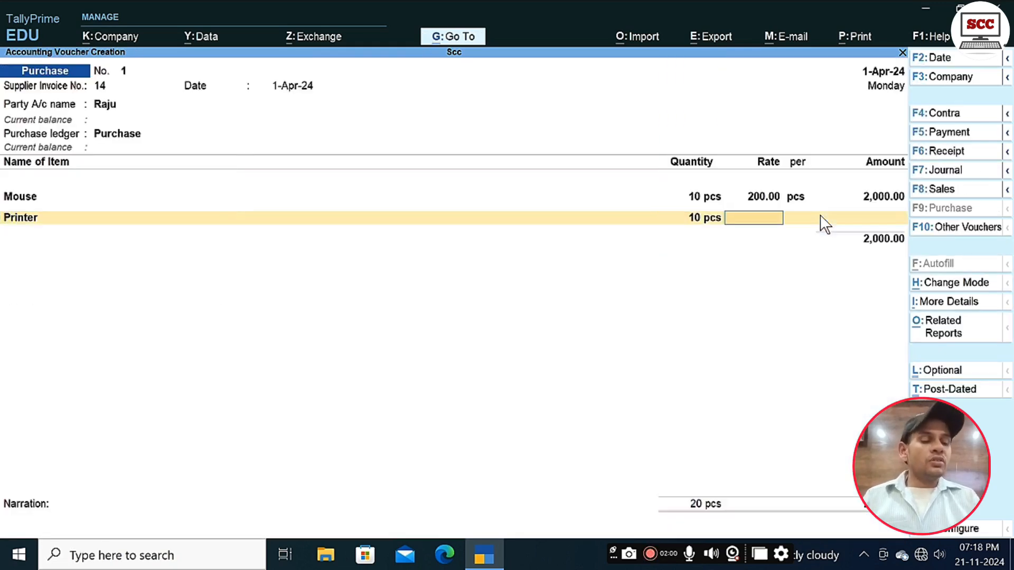
type("10000")
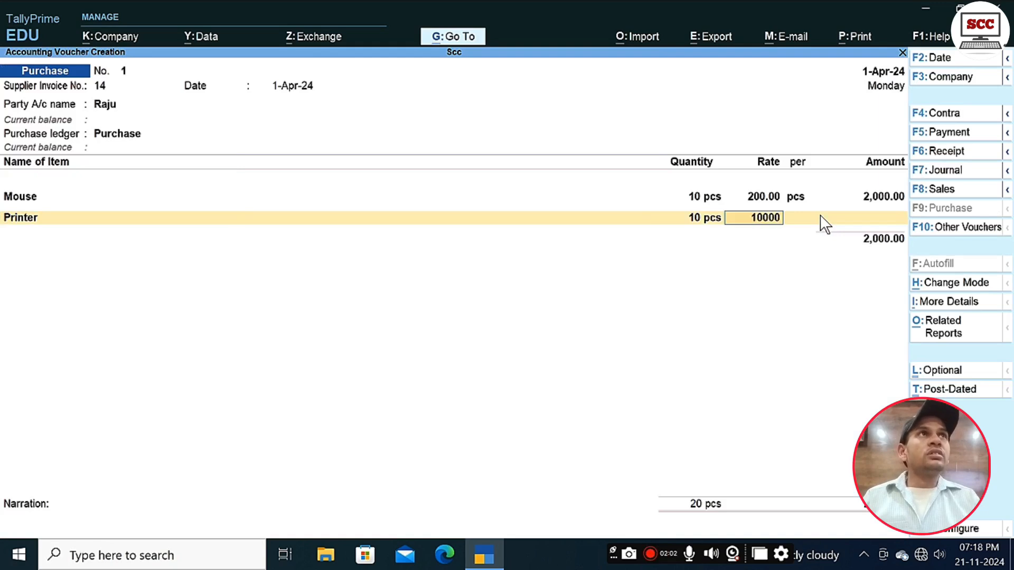
key("Return")
key("Return")
key("Return")
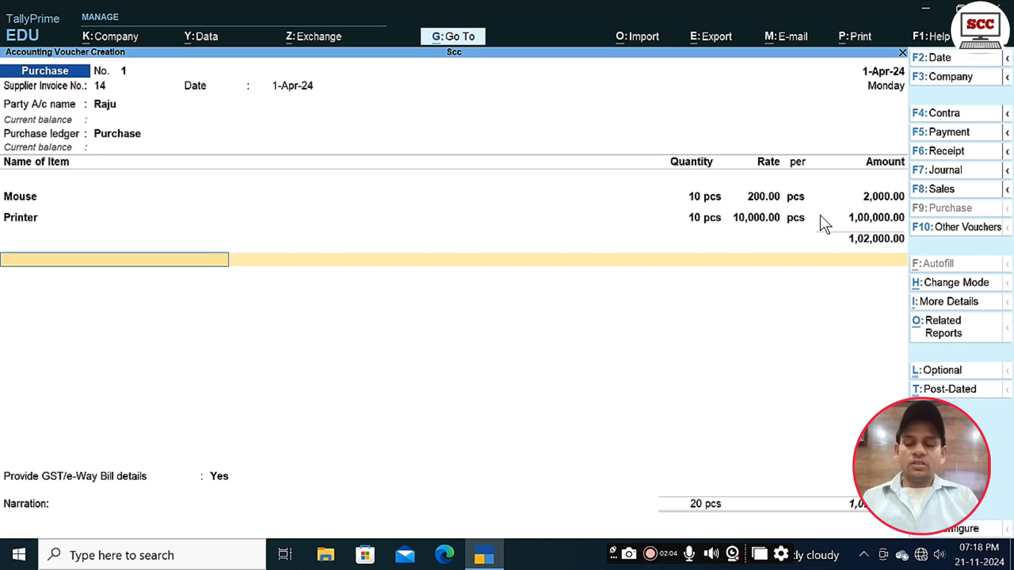
Begin a new ledger named Input Cgst from the voucher, under Duties & Taxes with GST as the type of duty/tax.
key("alt+c")
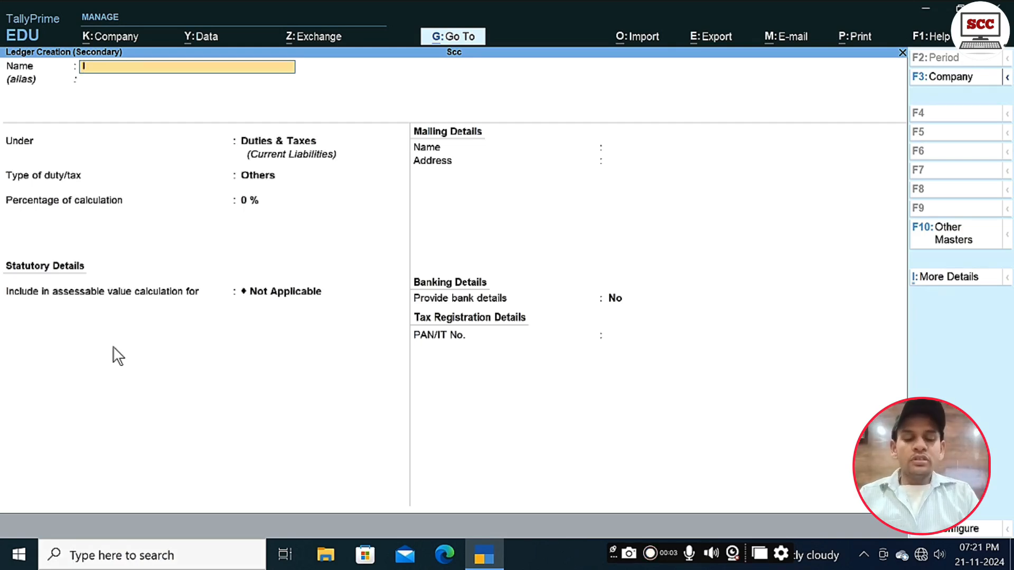
type("nput cgst")
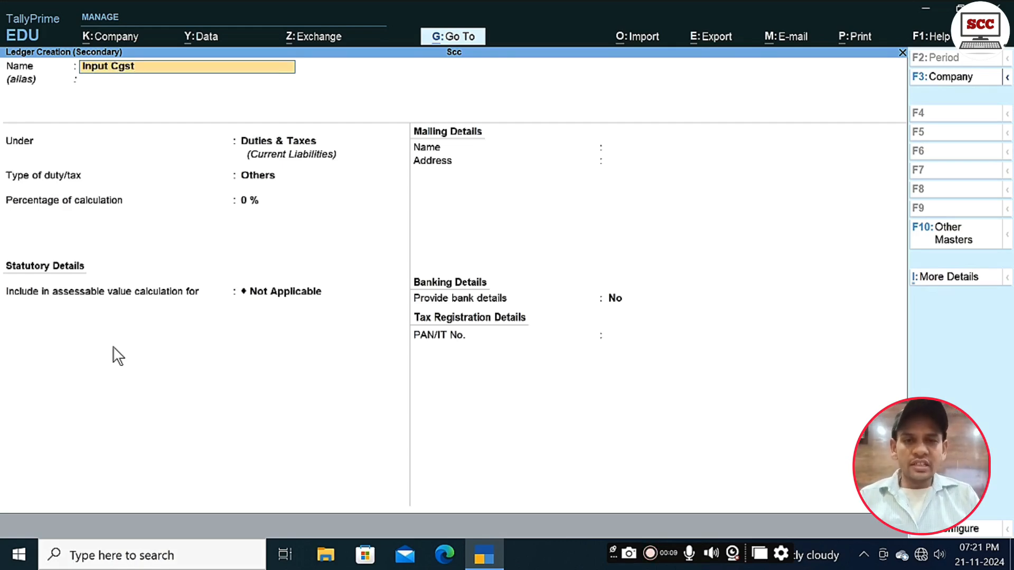
key("Return")
key("Return")
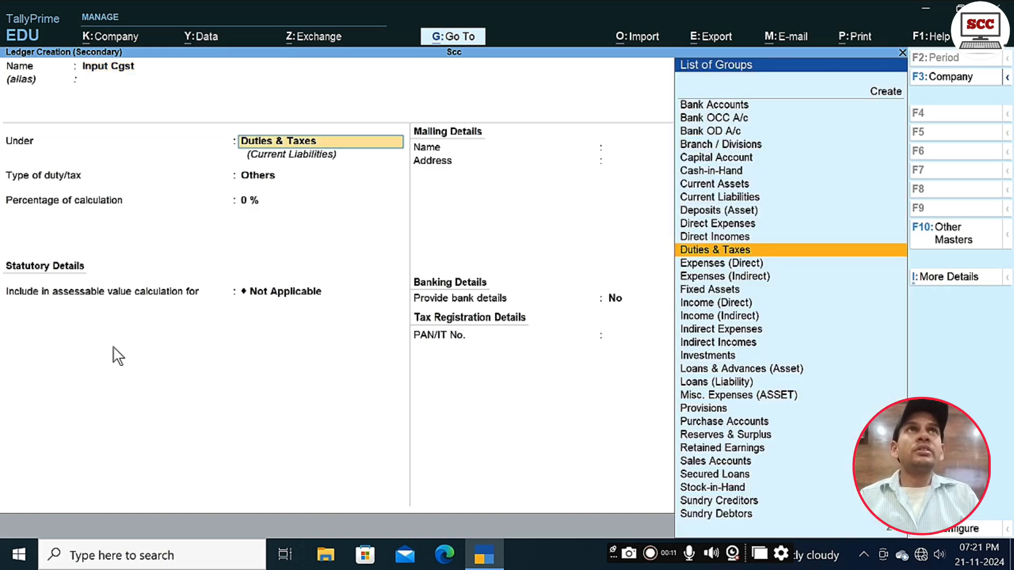
key("Return")
key("Up")
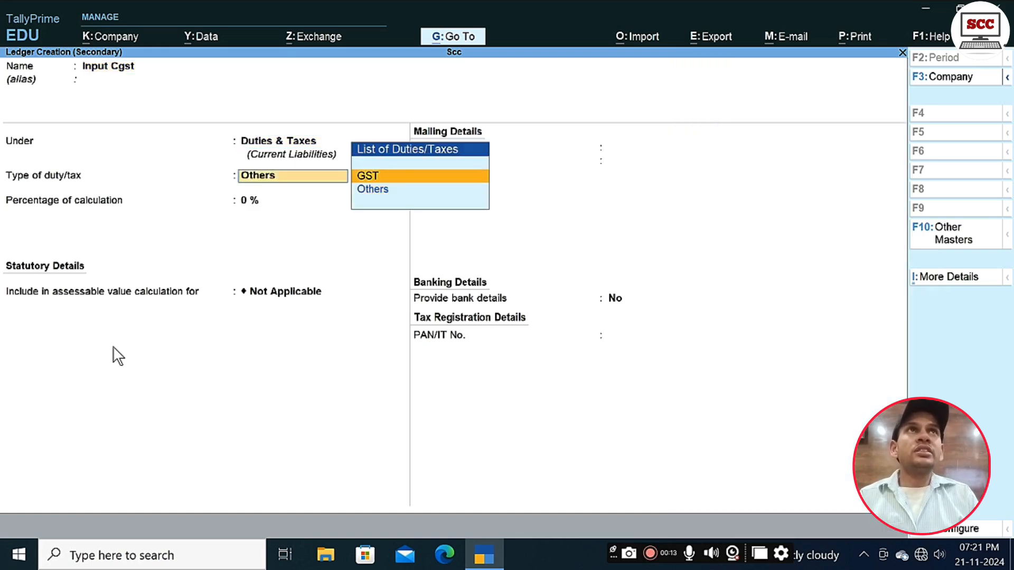
key("Return")
Set the Input Cgst ledger to Central Tax at 6 %, save it and add its tax line to the voucher.
key("Return")
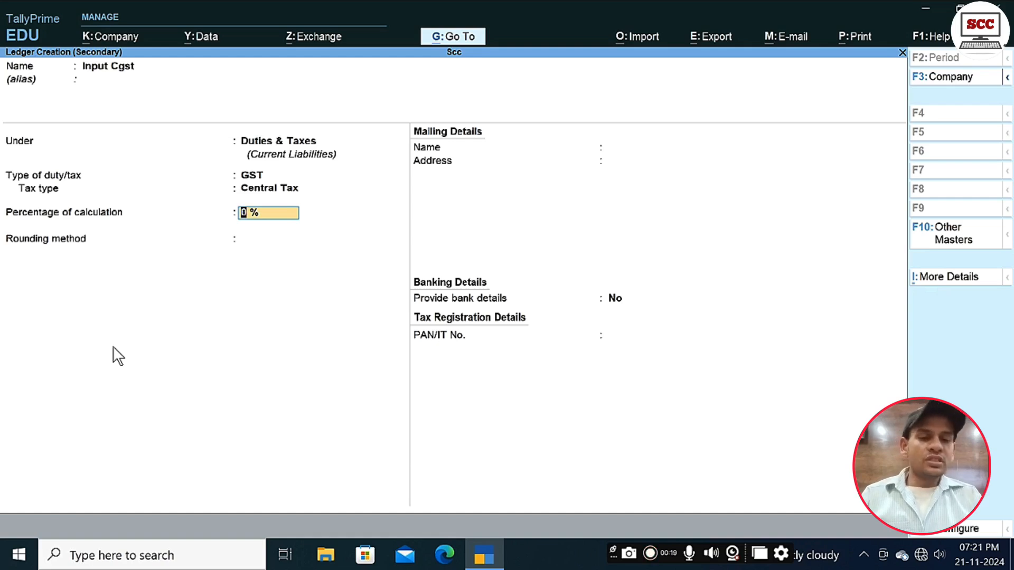
type("6")
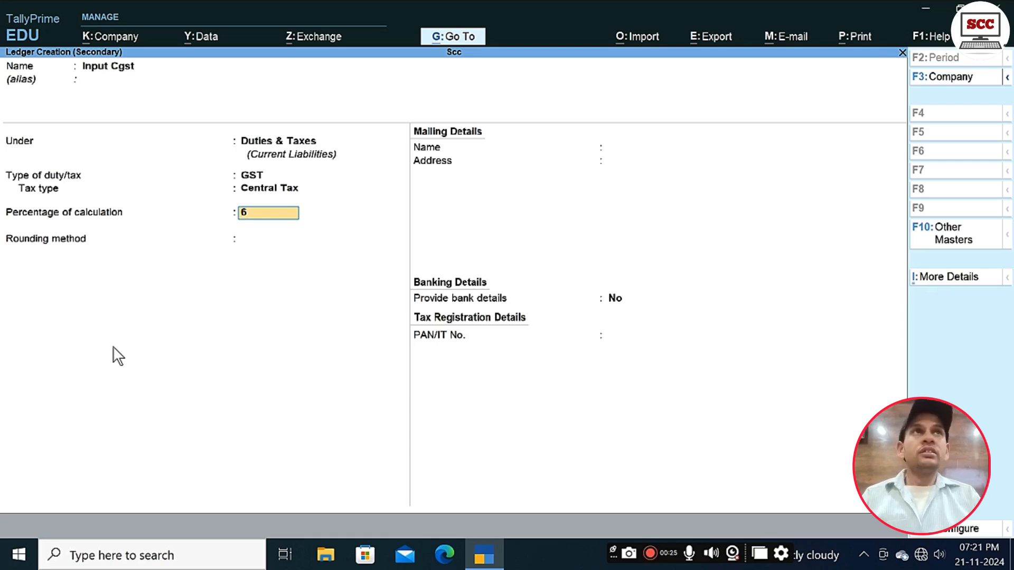
key("ctrl+a")
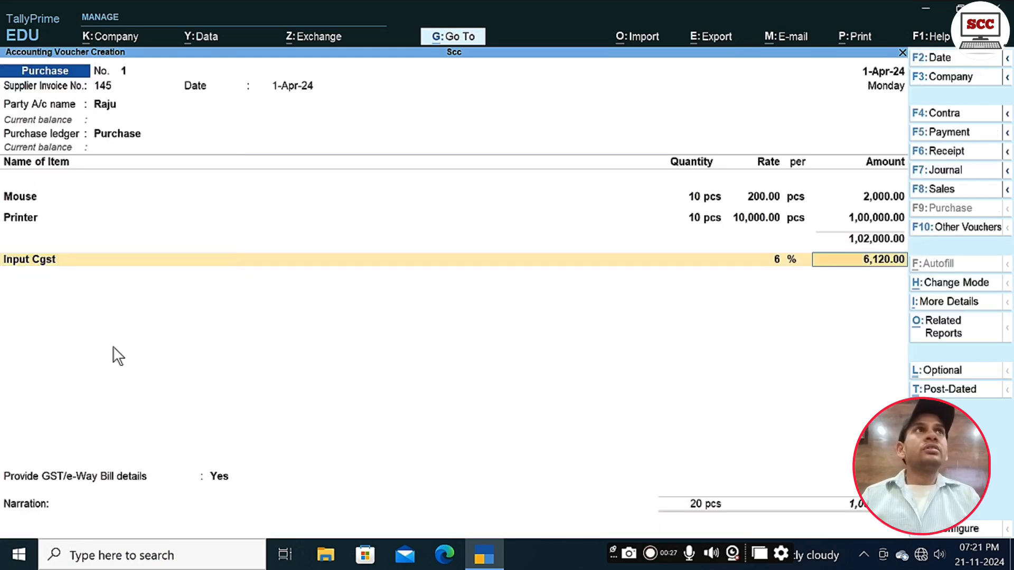
key("Return")
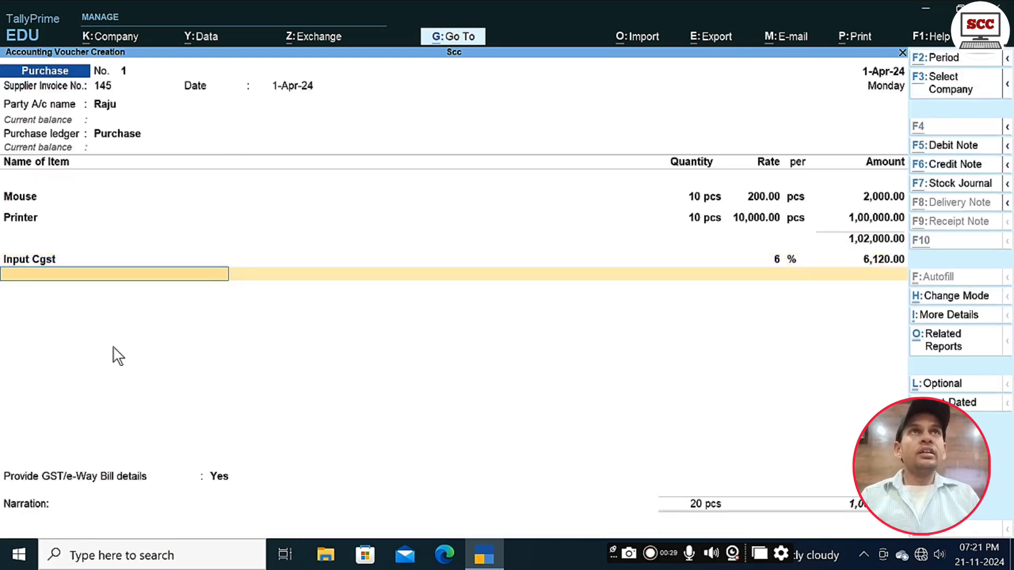
Begin a new ledger named Input Sgst from the voucher, under Duties & Taxes with GST as the type of duty/tax.
key("alt+c")
type("Input Sgst")
key("Return")
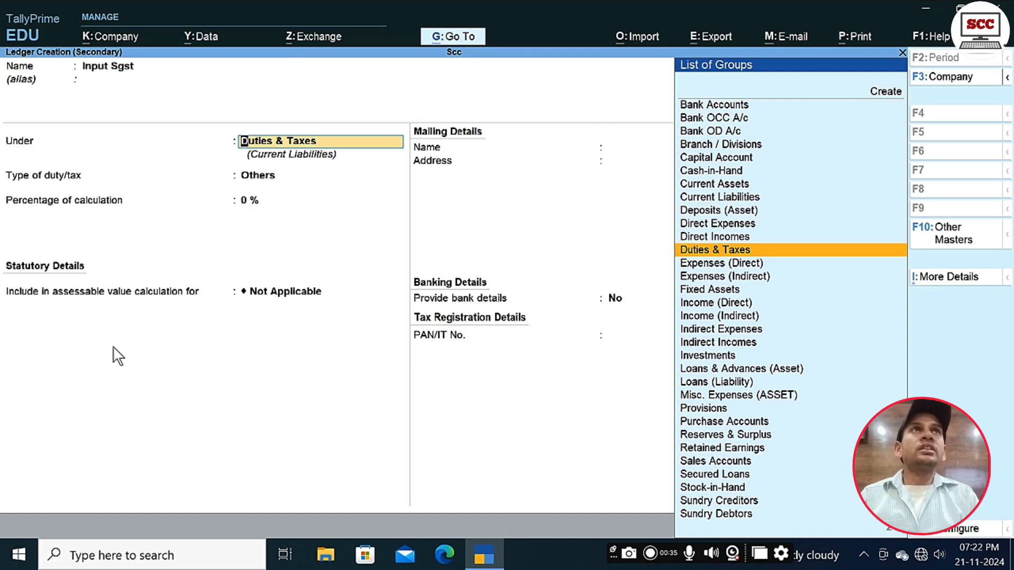
key("Return")
key("Return")
Set the Input Sgst ledger to State Tax at 6 %, save it and add its tax line to the voucher.
key("Down")
key("Down")
key("Down")
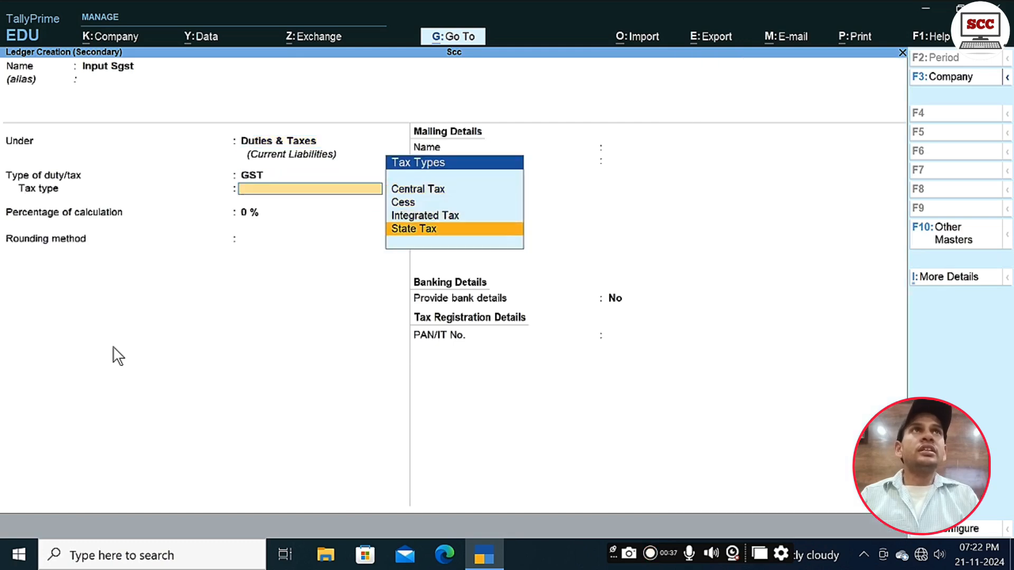
key("Return")
type("6")
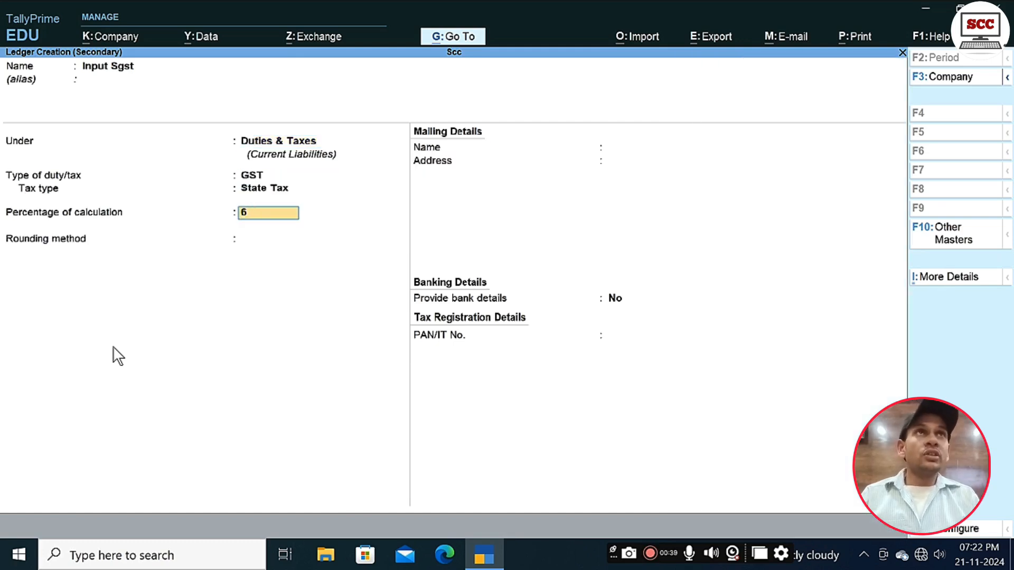
key("Return")
key("ctrl+a")
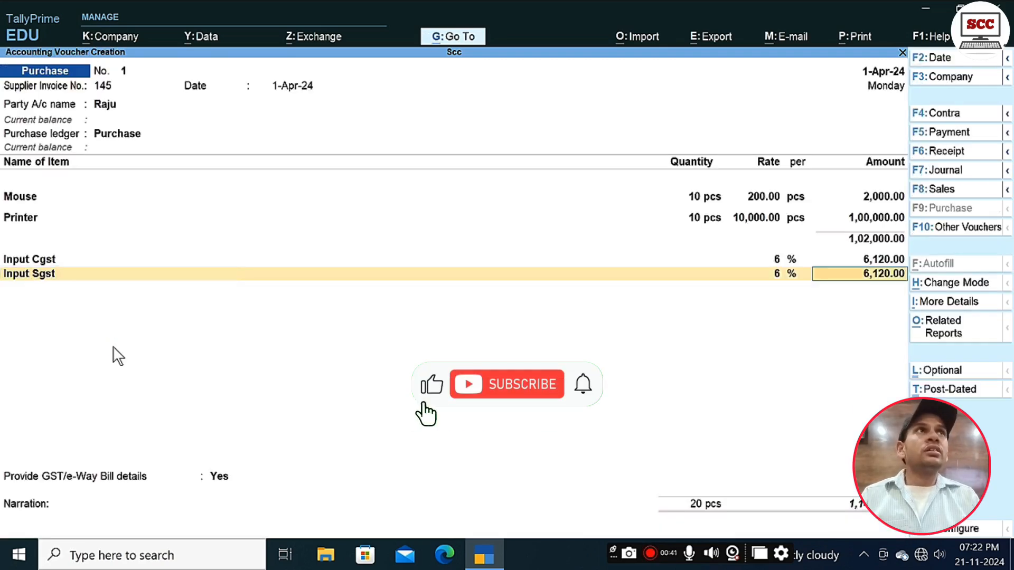
key("Return")
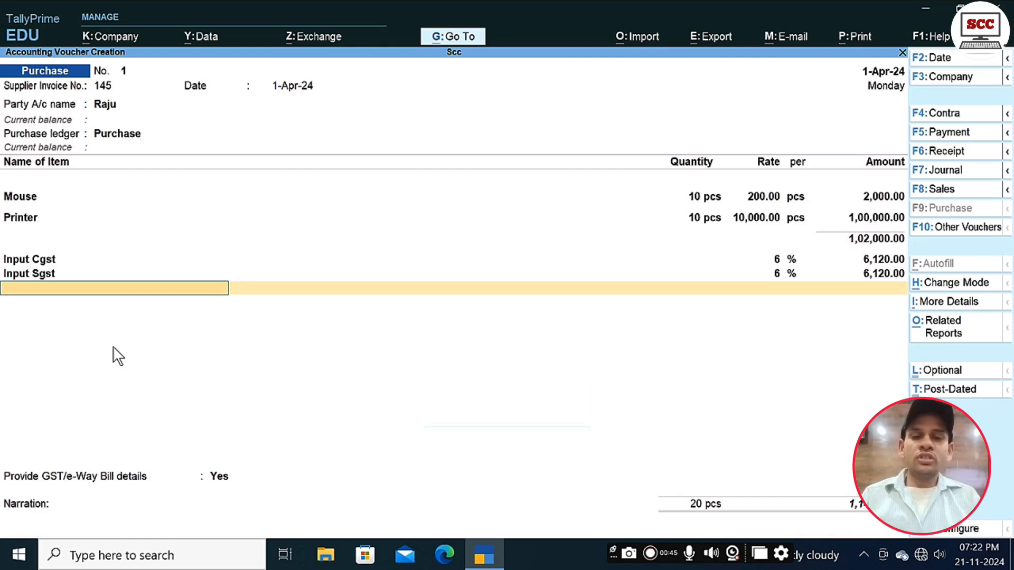
Save the purchase voucher and start a sales voucher with reference number 1452, dated 1-Apr-24.
key("ctrl")
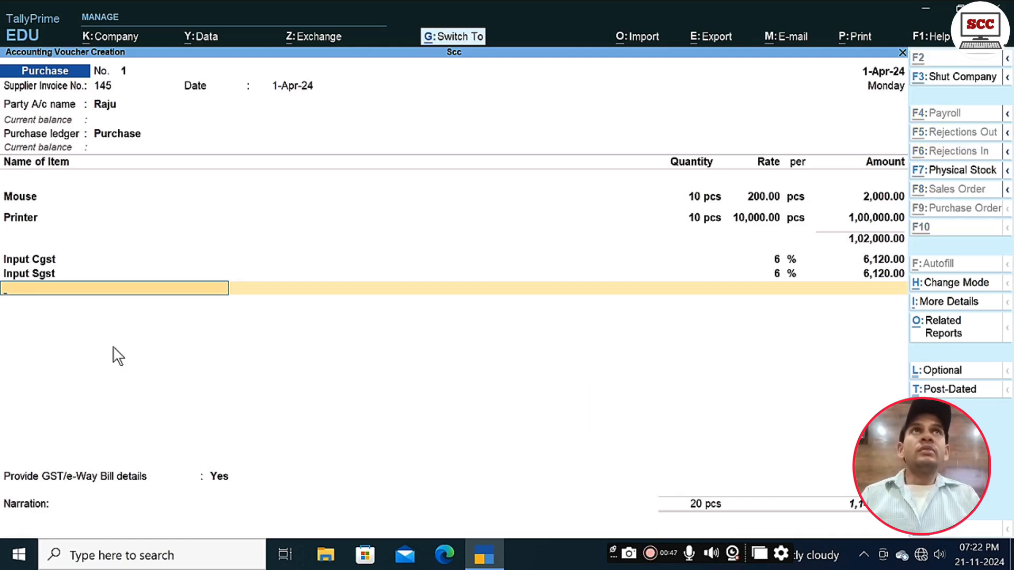
key("ctrl+a")
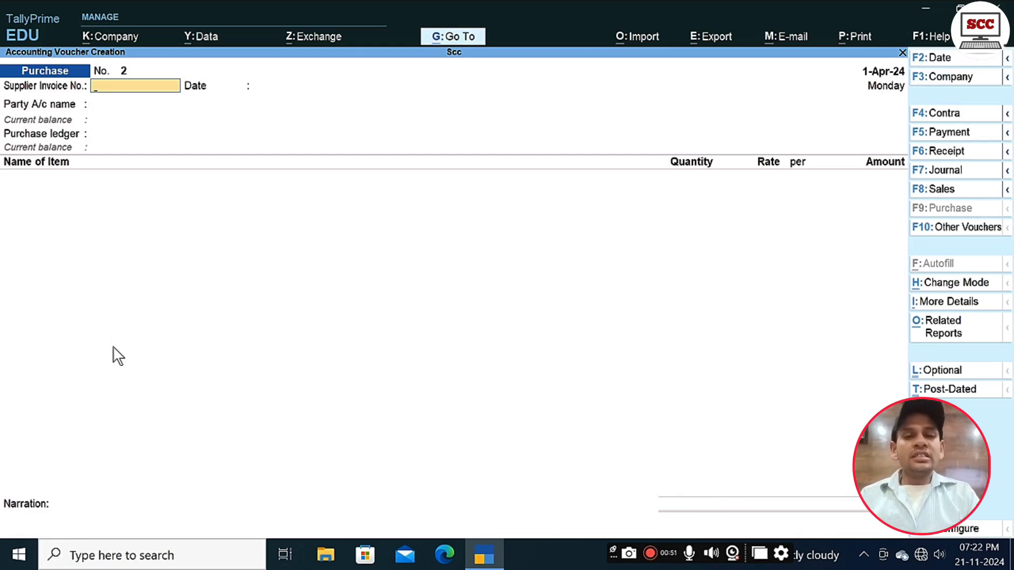
key("F8")
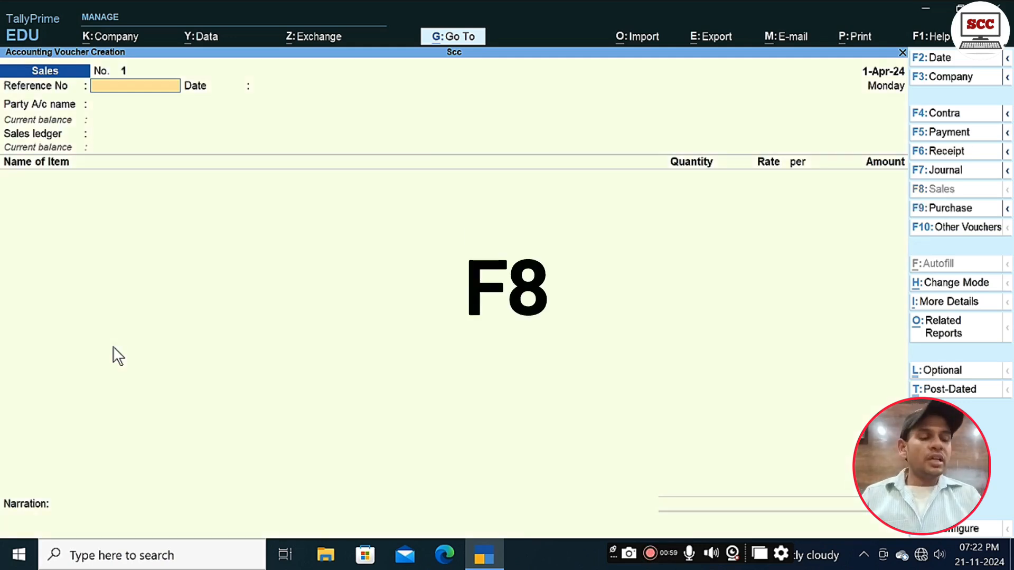
type("1452")
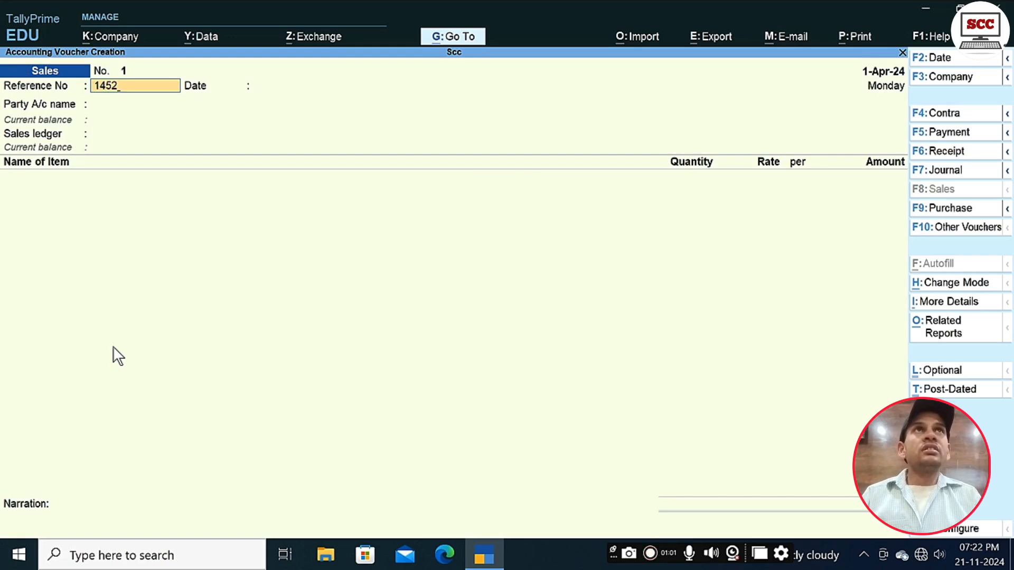
key("Return")
key("Return")
Begin a new party ledger from the sales voucher in the customer's name, under Sundry Debtors.
key("alt+c")
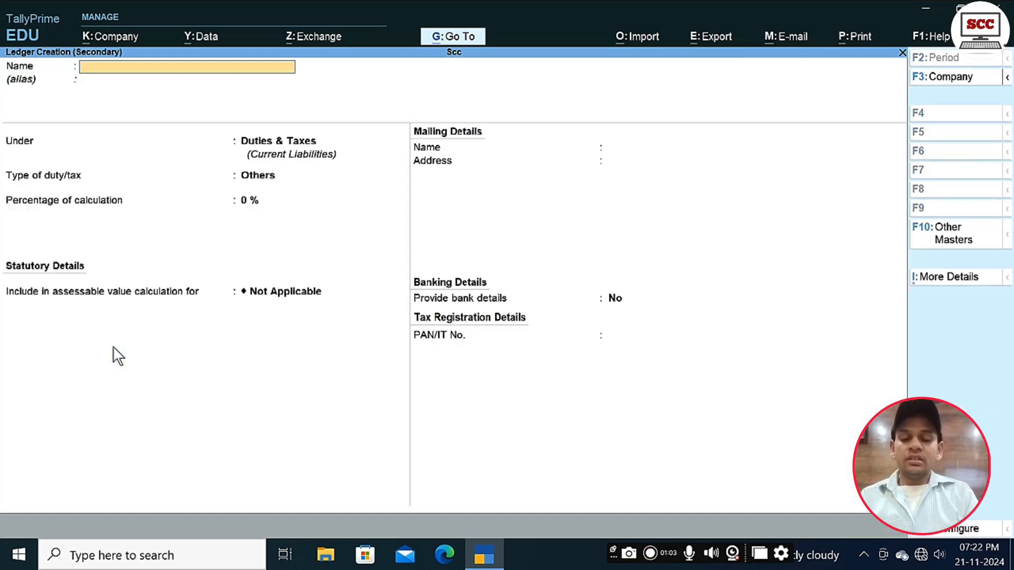
type("Akash")
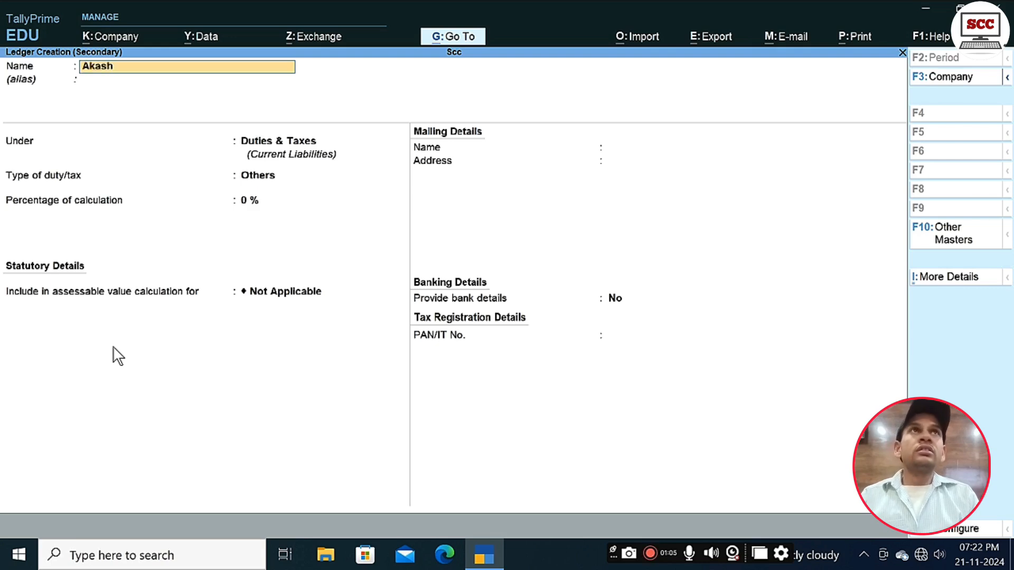
key("Return")
key("Return")
type("Su")
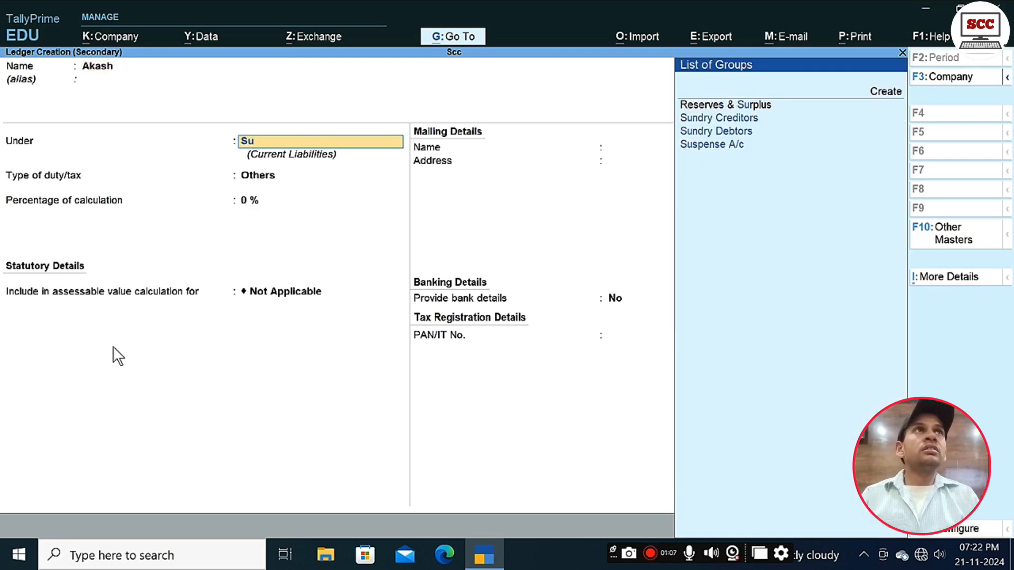
key("Down")
key("Down")
key("Return")
Keep bill-by-bill balances for the customer ledger, with state Jharkhand, country India, no bank details and Regular registration.
key("Return")
key("Return")
key("Return")
key("Return")
key("Return")
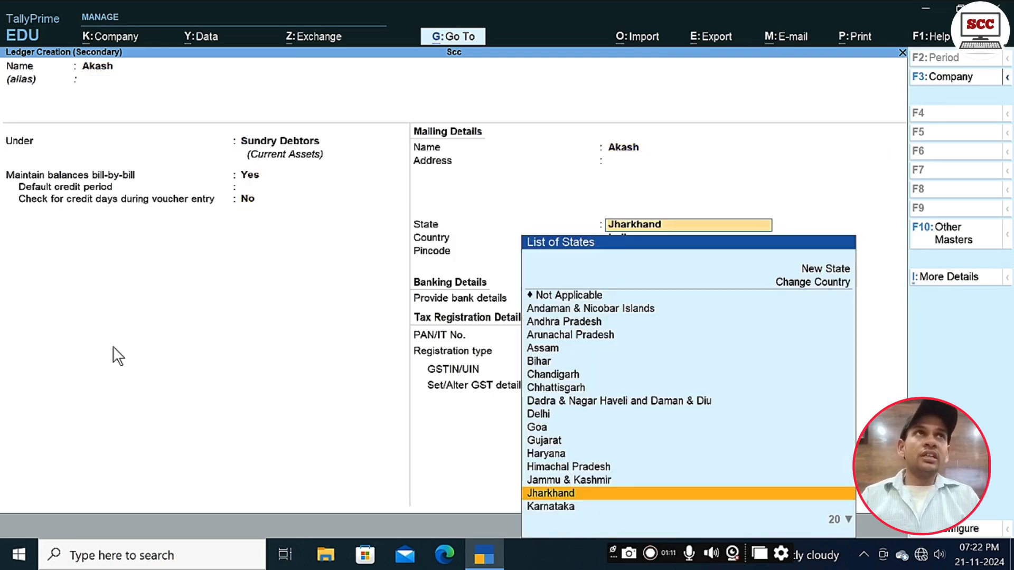
key("Return")
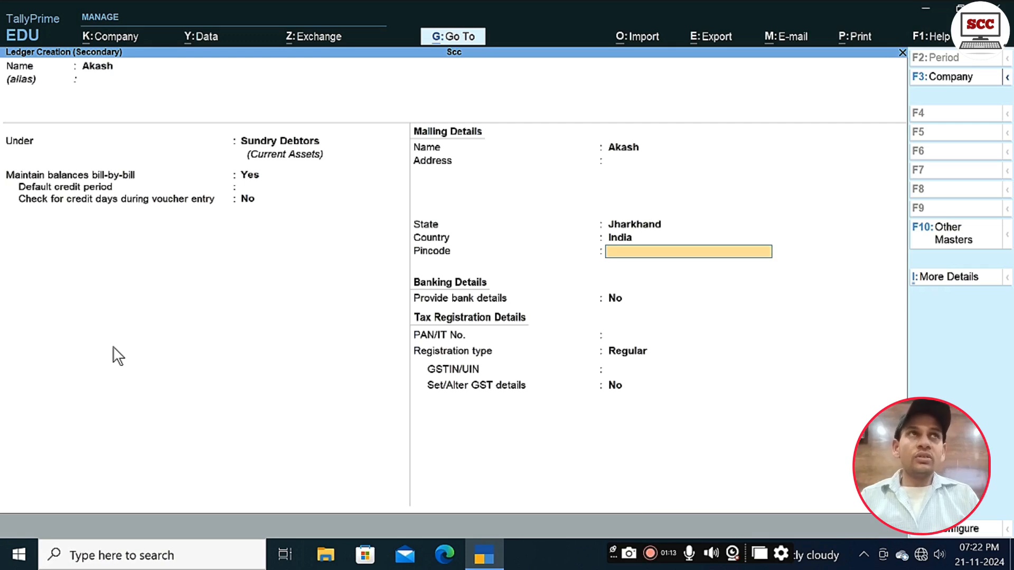
key("Return")
key("Return")
key("Return")
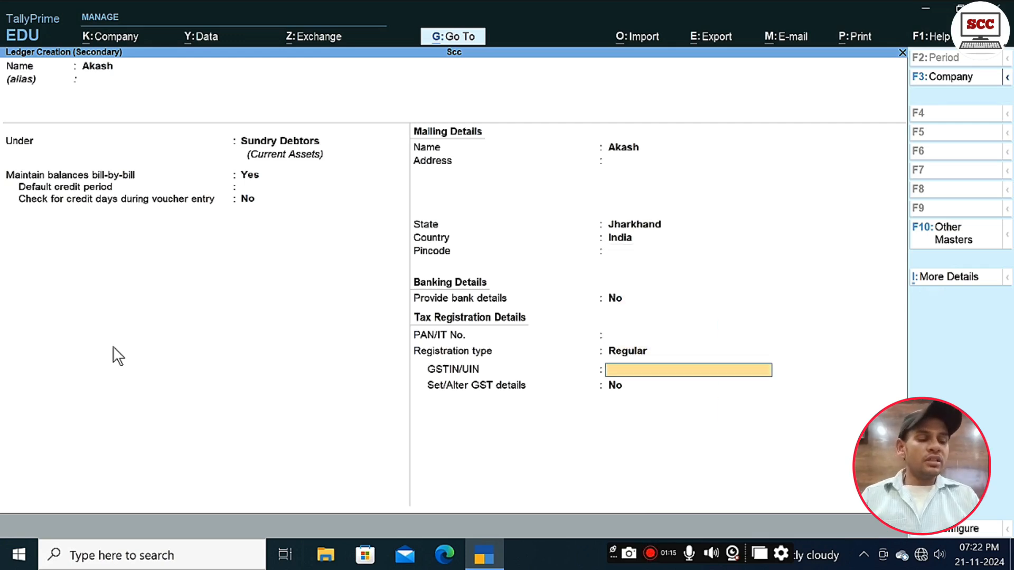
Enter the customer's GSTIN/UIN and save the party ledger without altering further GST details.
type("20ASDFG1234D4D4")
key("Return")
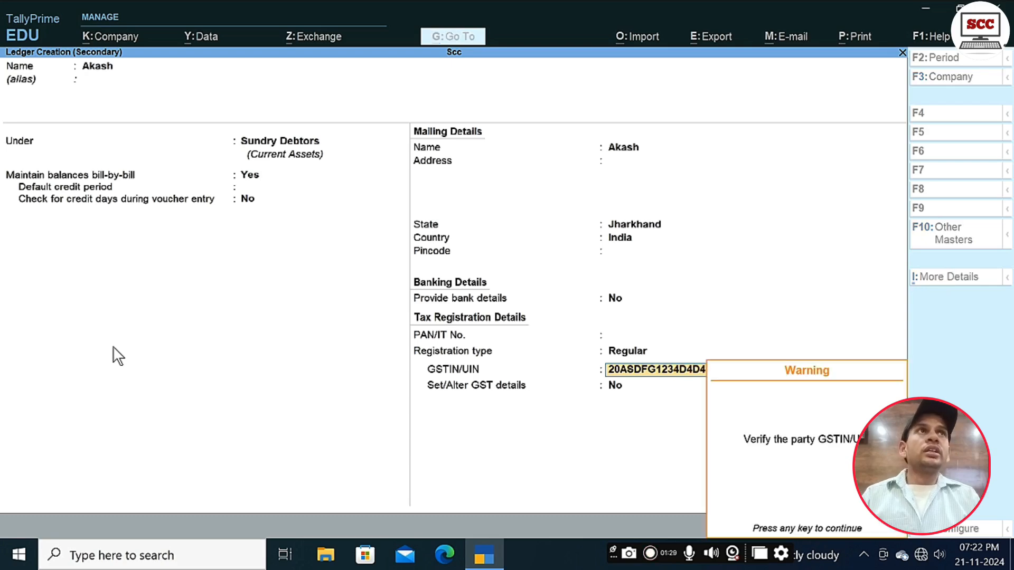
key("Return")
key("Return")
key("Return")
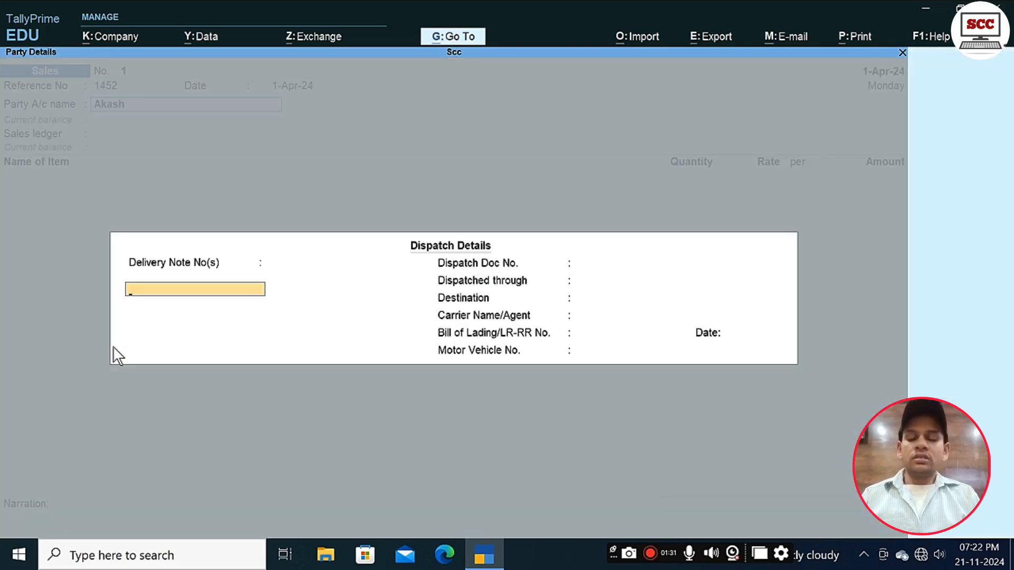
Leave the dispatch details blank and accept the customer's party details for the sales voucher.
key("Return")
key("ctrl+a")
key("ctrl+a")
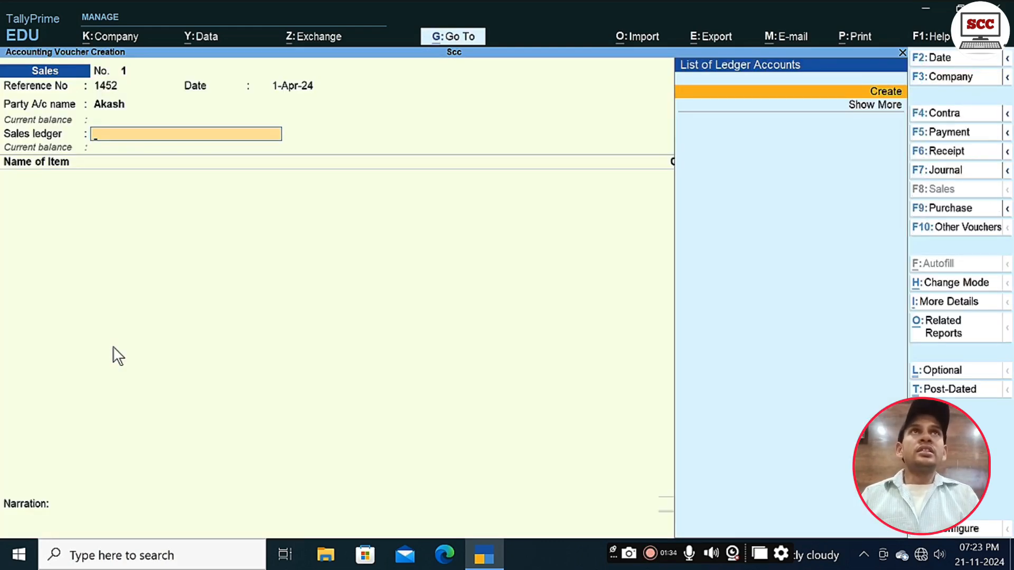
Create a ledger named Sales under Sales Accounts and use it as the voucher's sales ledger.
key("alt")
type("Saels")
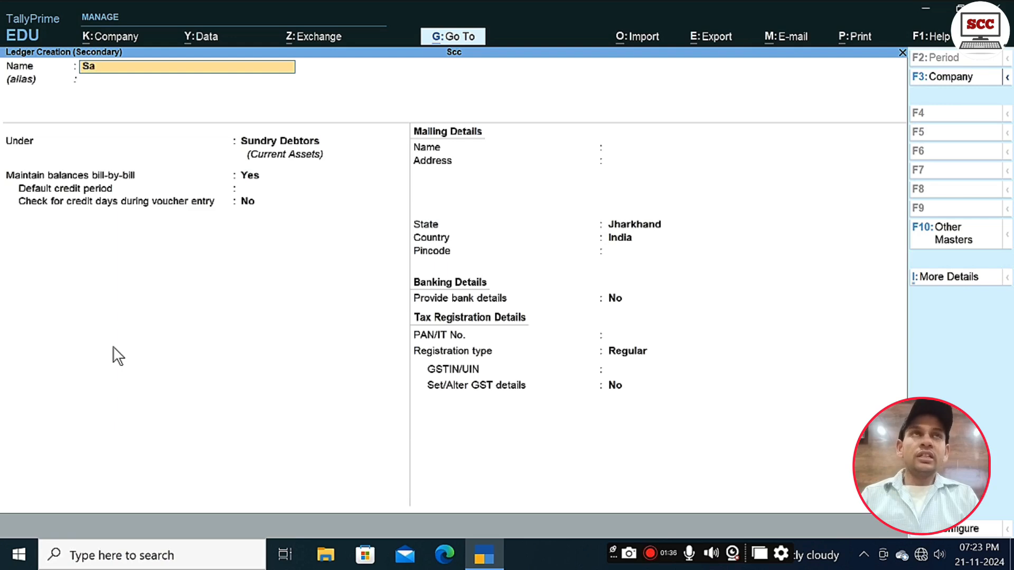
key("BackSpace")
key("BackSpace")
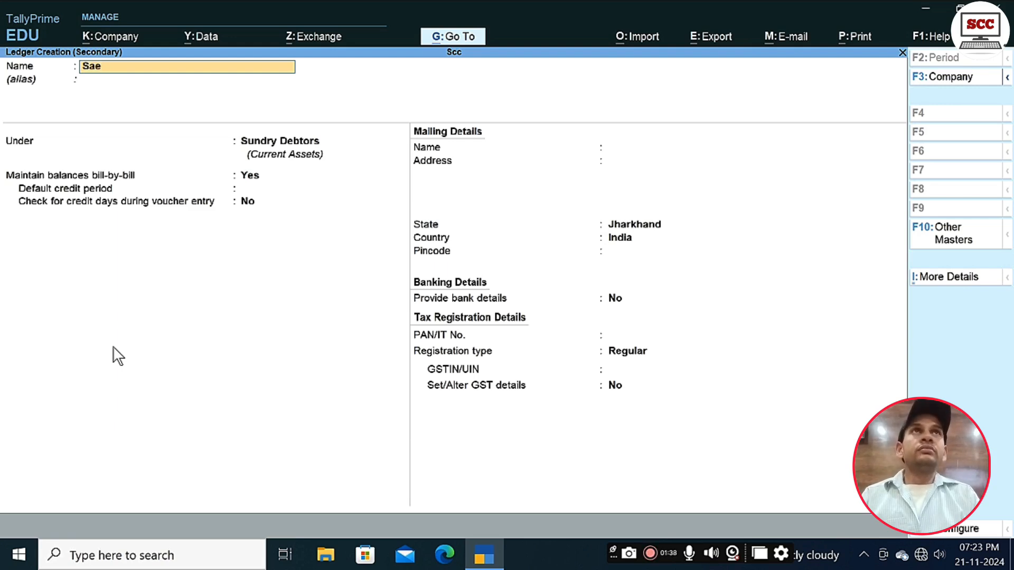
type("les")
key("Return")
type("Sa")
key("Return")
key("ctrl+a")
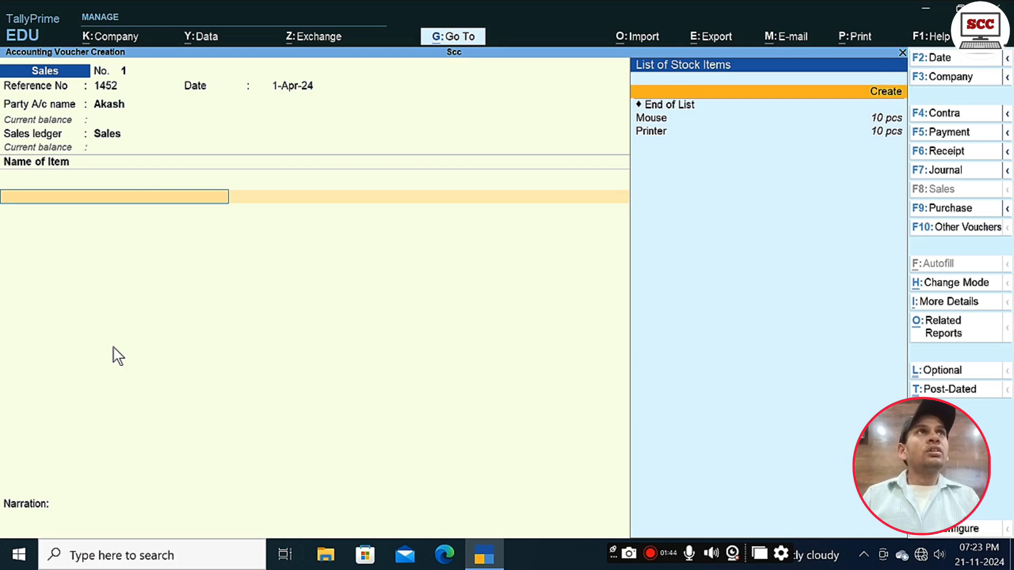
Add the Mouse stock item to the sales voucher with quantity 10 pcs and rate 250.
key("Down")
key("Down")
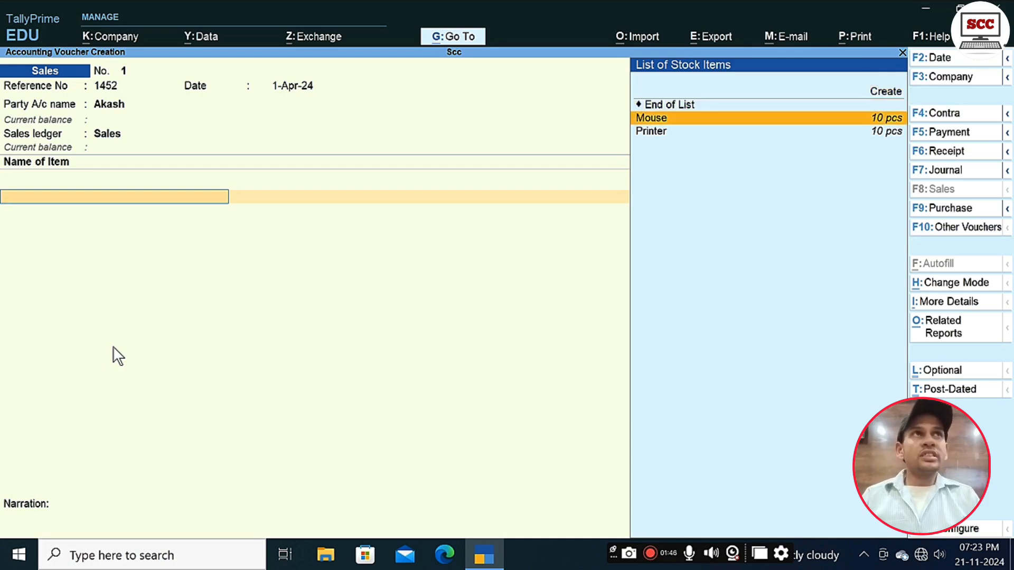
key("Return")
type("10 pcs")
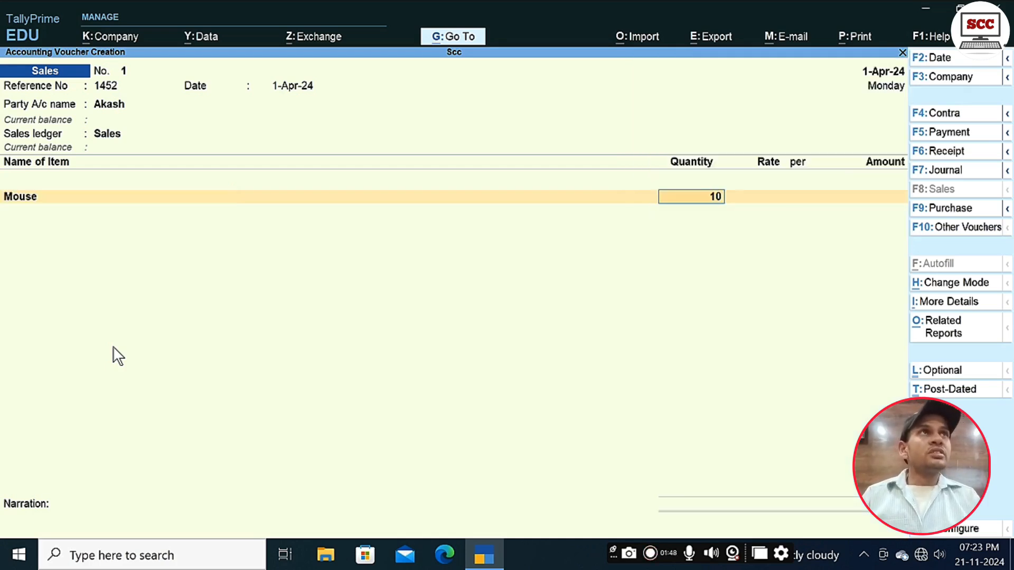
key("Return")
type("250")
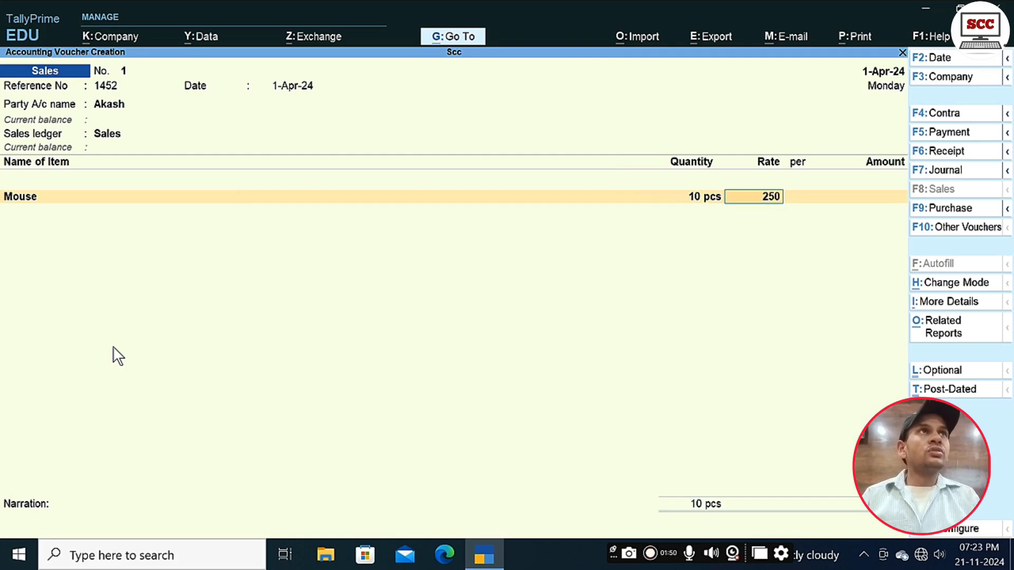
key("Return")
key("Return")
Add the Printer stock item with quantity 10 pcs and rate 12000, and finish the item list.
key("Down")
key("Down")
key("Return")
type("10")
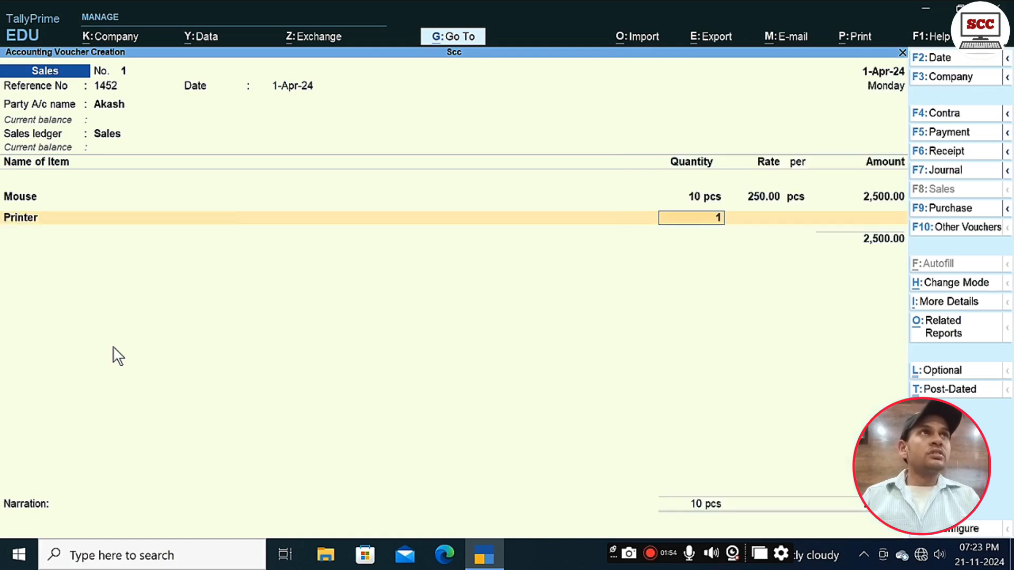
key("Return")
type("12000")
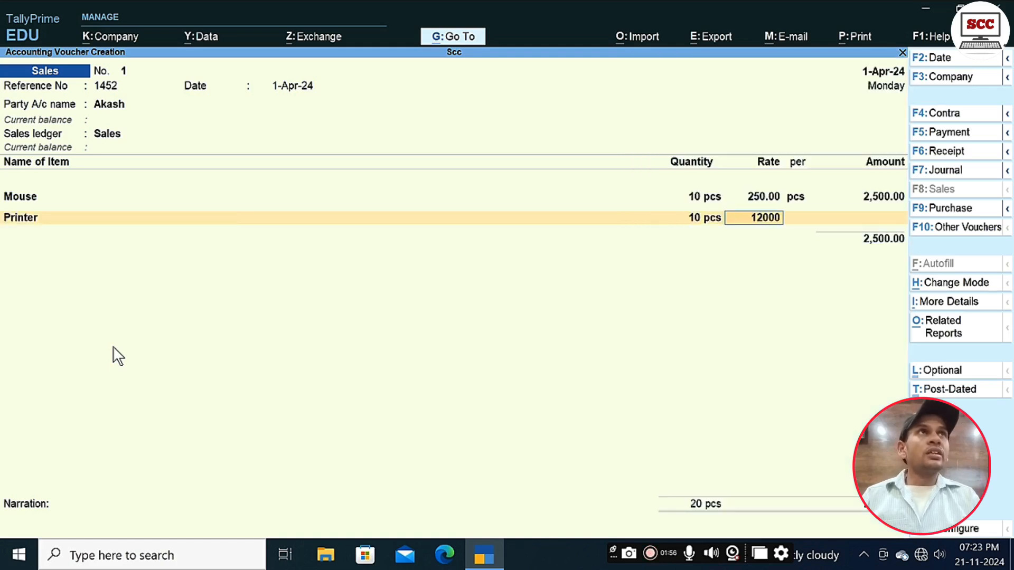
key("Return")
key("Return")
key("Return")
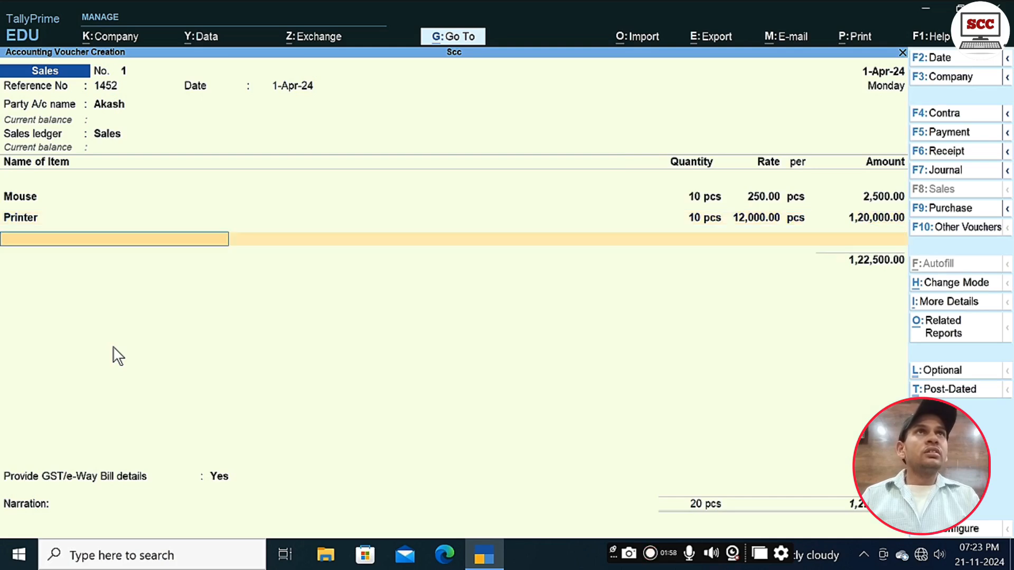
Start a new ledger from the sales voucher named Output Cgst under the Duties & Taxes group.
key("alt+c")
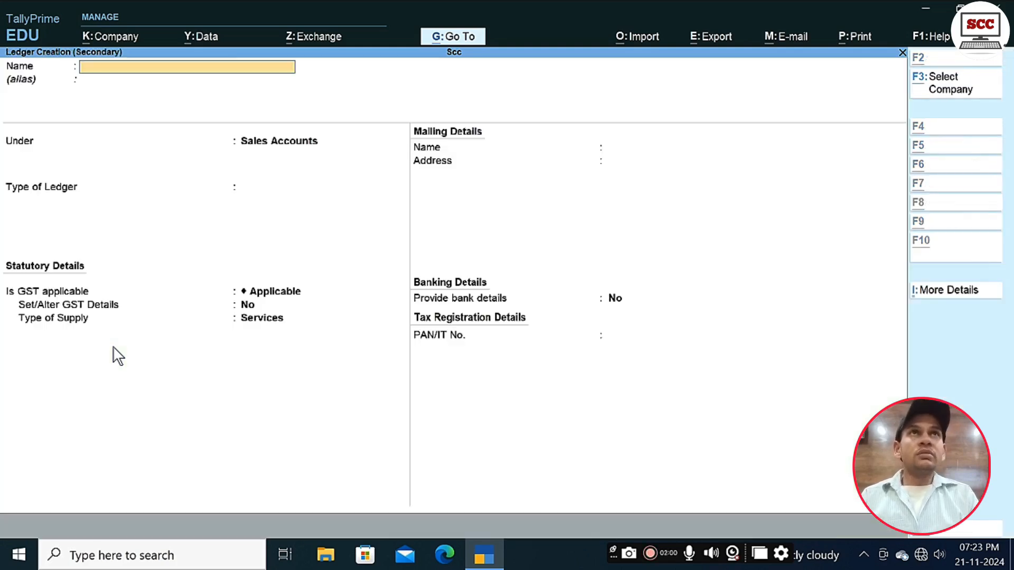
type("Ou")
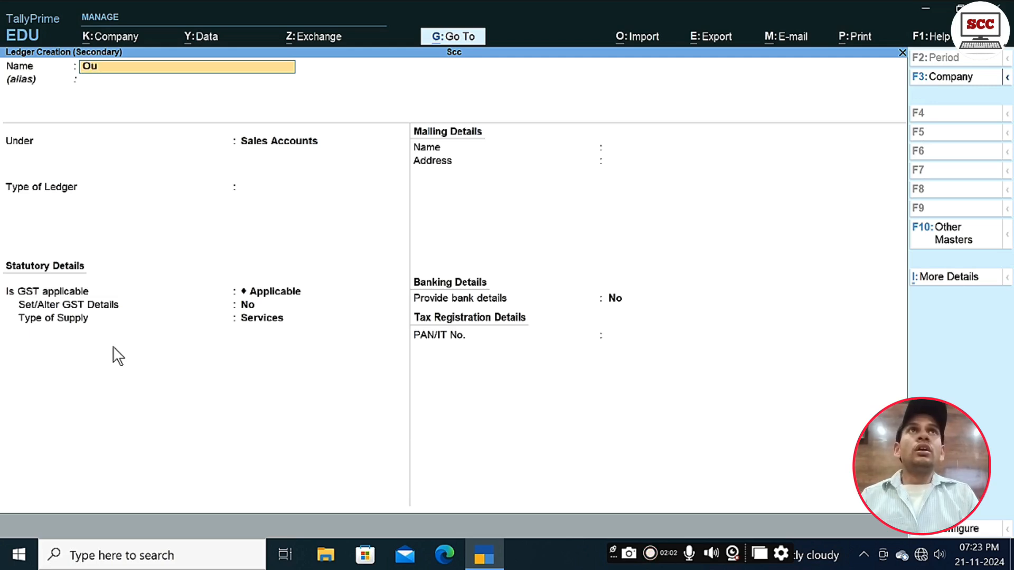
type("tpit Cgst")
key("Return")
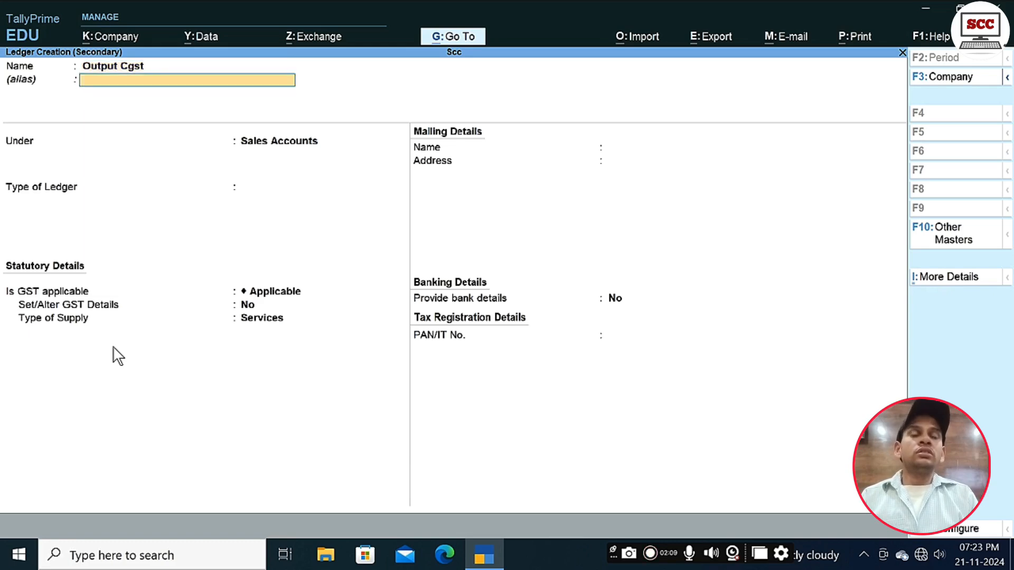
type("Du")
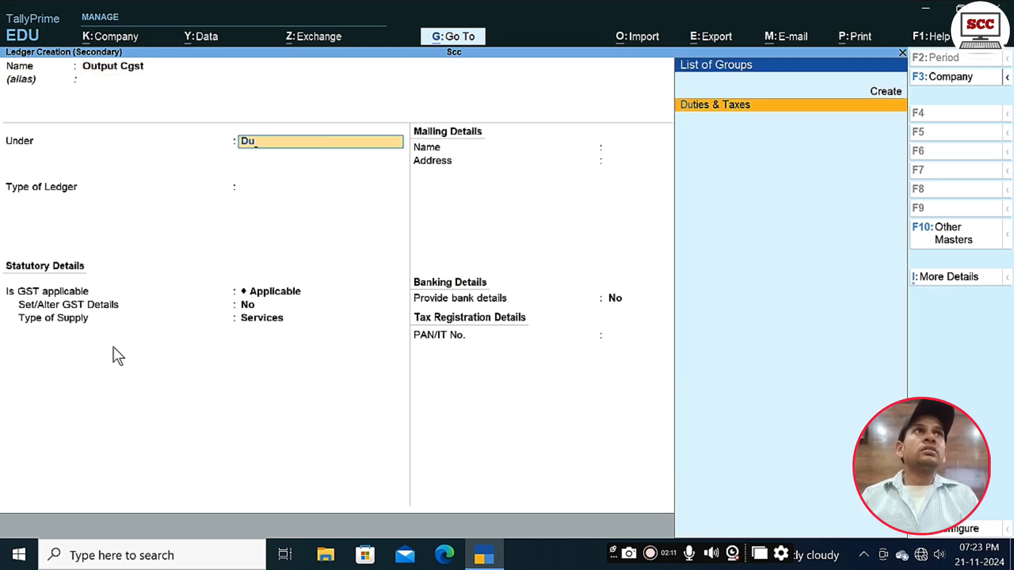
key("Return")
Set the Output Cgst ledger to duty type GST, tax type Central Tax at 6%, and apply it to the sales voucher.
key("Up")
key("Return")
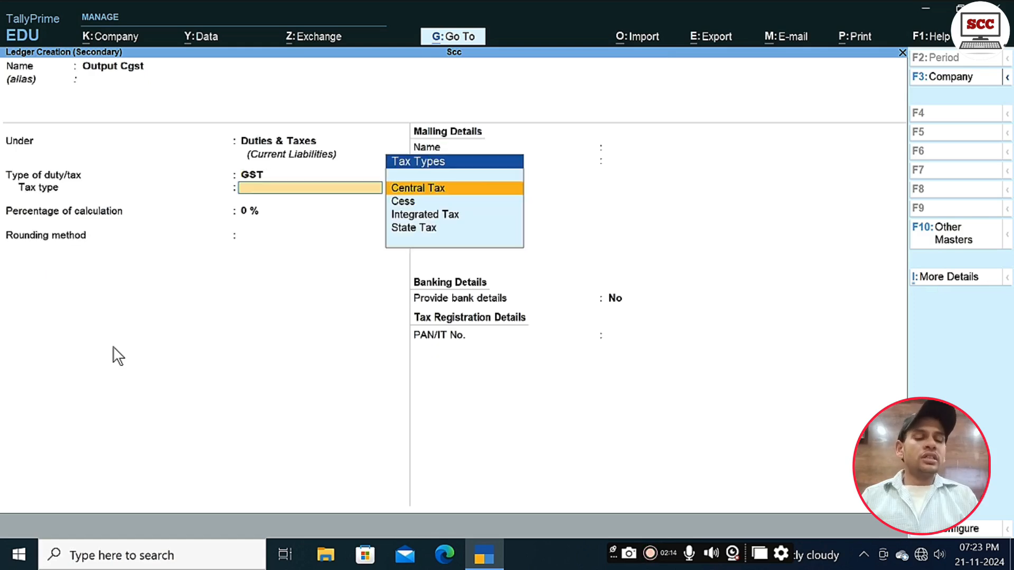
key("Return")
type("6")
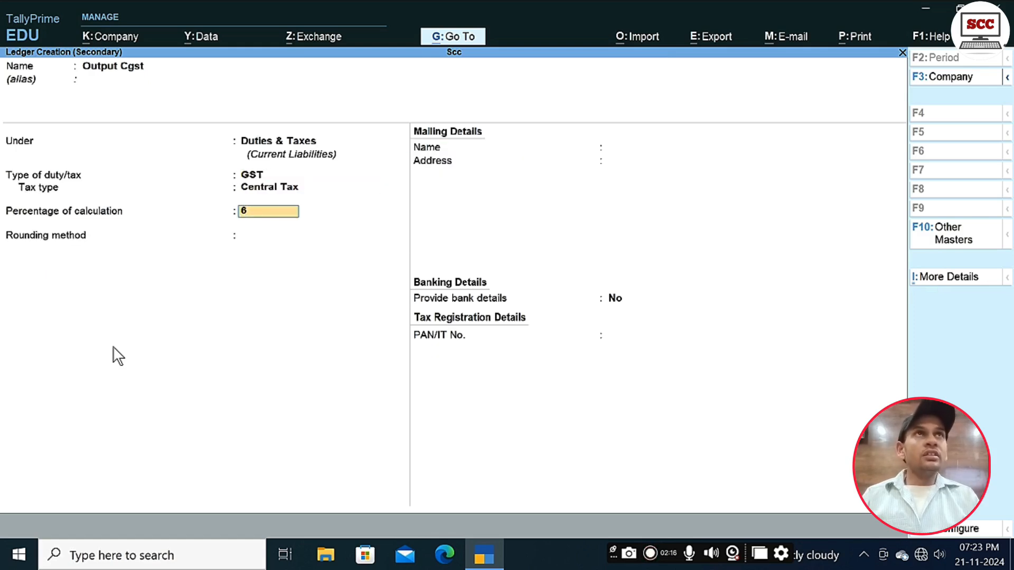
key("Return")
key("ctrl+a")
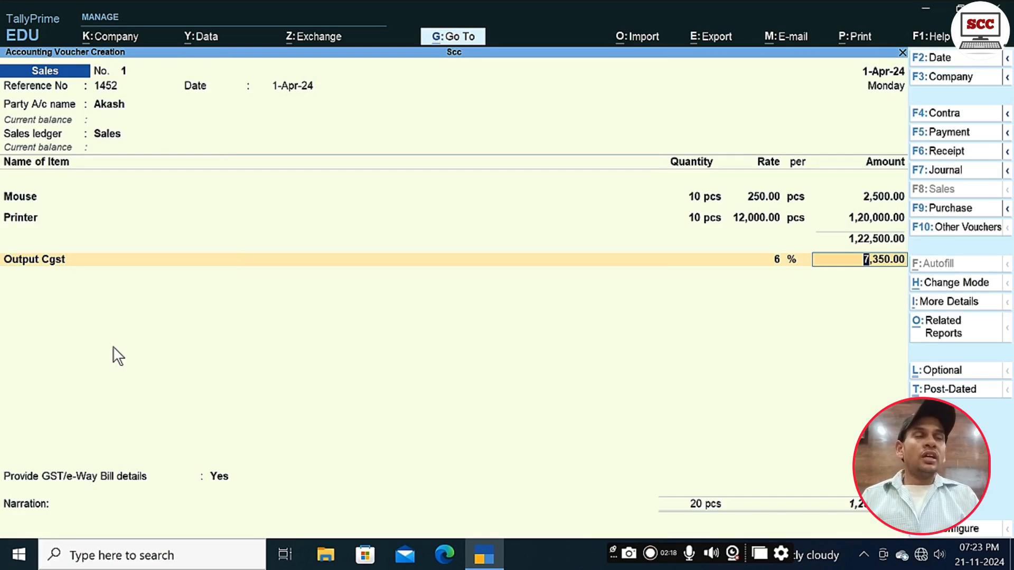
key("Return")
Start another new ledger named Output Sgst, keeping it under Duties & Taxes.
key("alt+c")
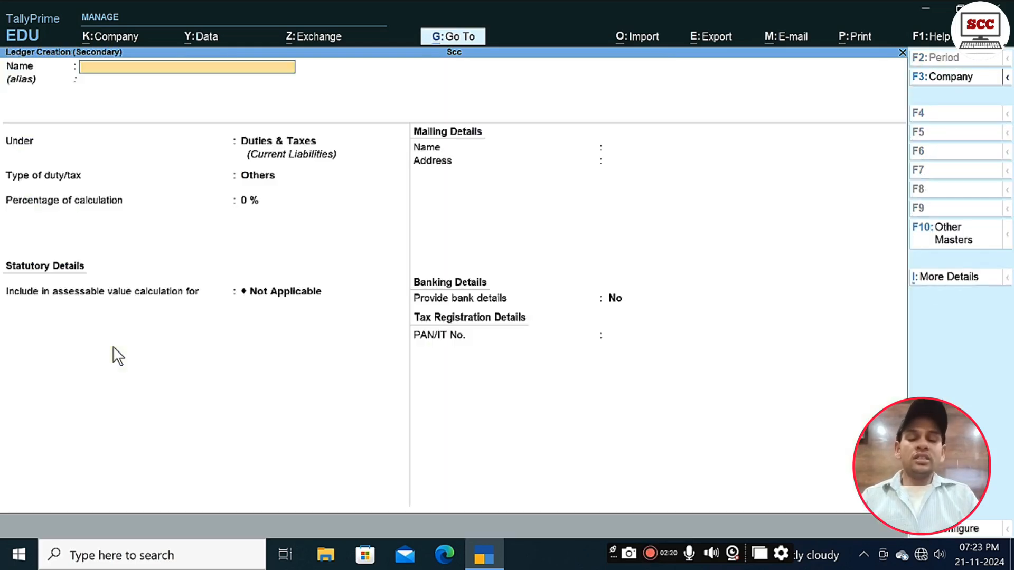
type("Output")
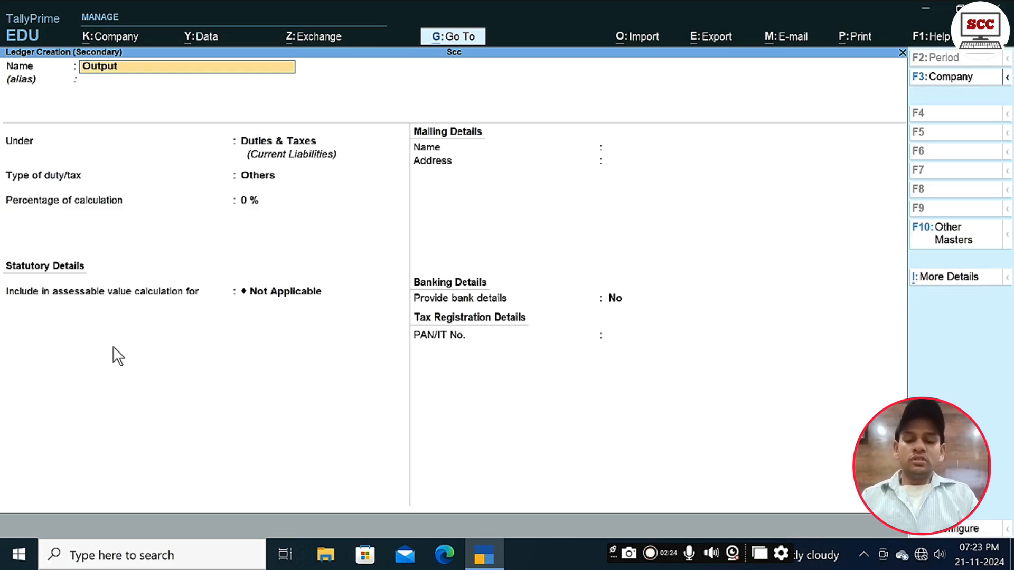
type(" Sgst")
key("Return")
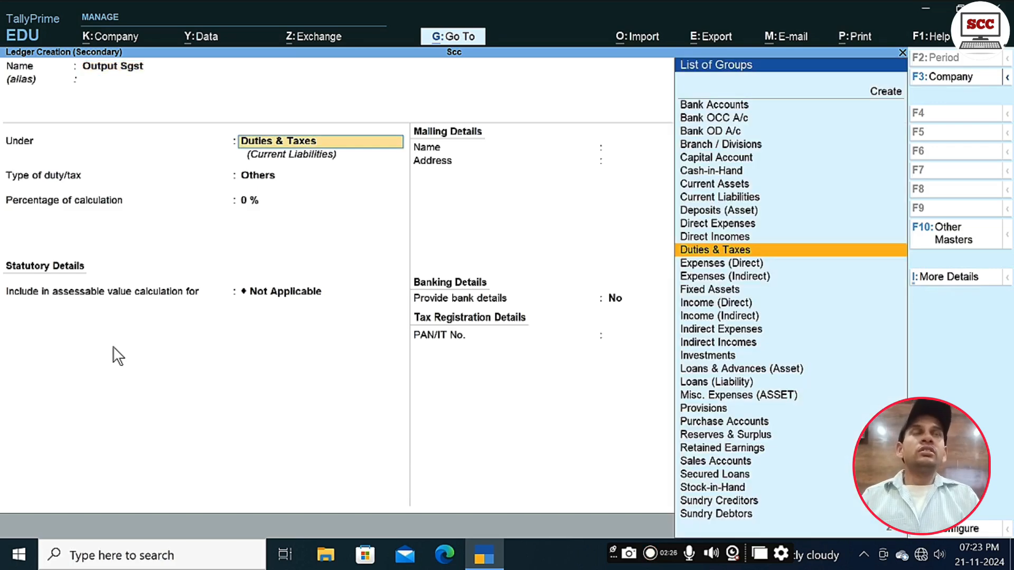
key("Return")
Set the Output Sgst ledger to duty type GST, tax type State Tax at 6%, and save it into the voucher.
key("Up")
key("Return")
key("Down")
key("Down")
key("Down")
key("Return")
type("6")
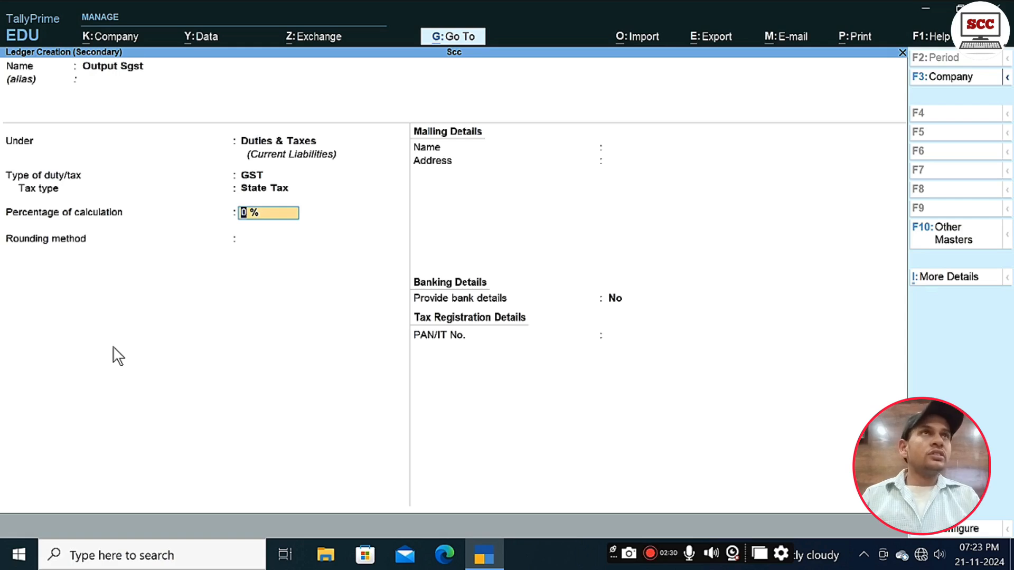
key("Return")
key("ctrl+a")
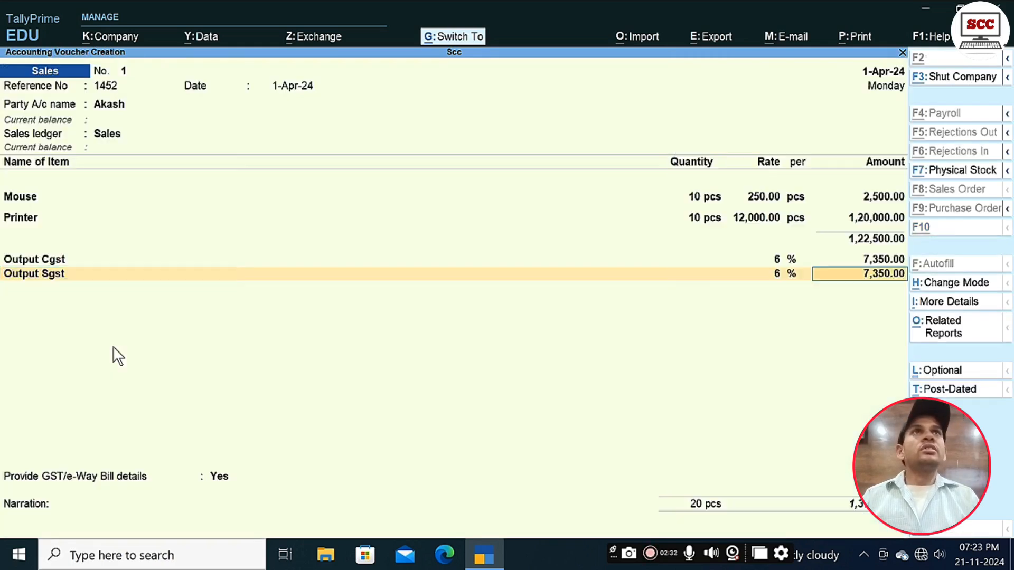
Accept the Output Sgst amount, save the sales voucher and leave voucher entry.
key("Return")
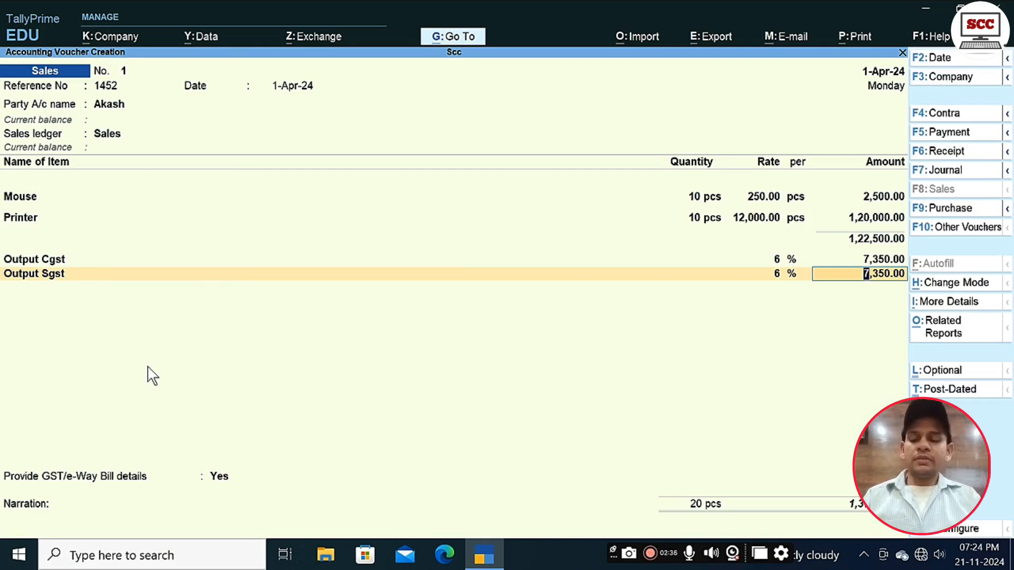
key("ctrl")
key("ctrl+a")
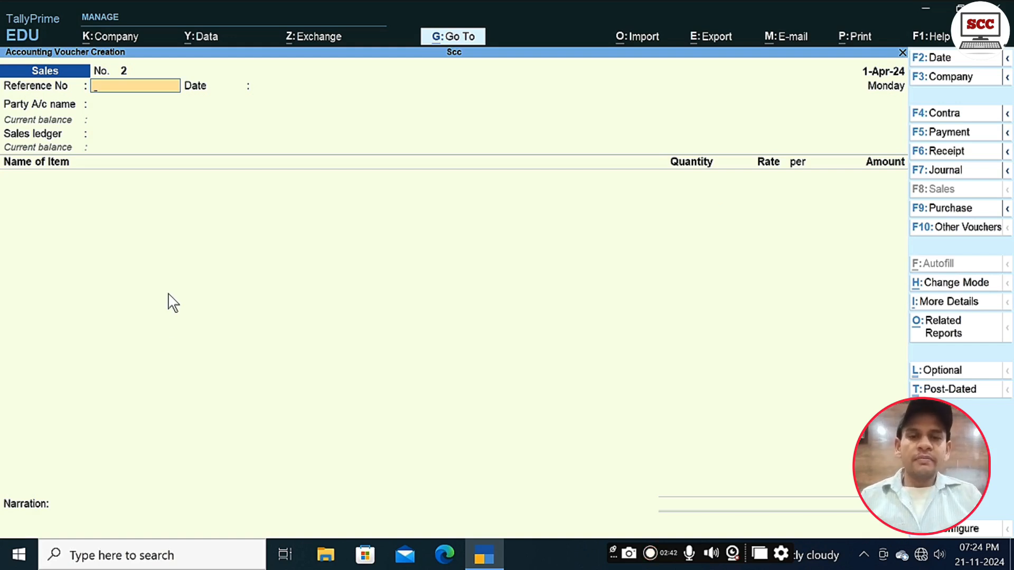
key("Escape")
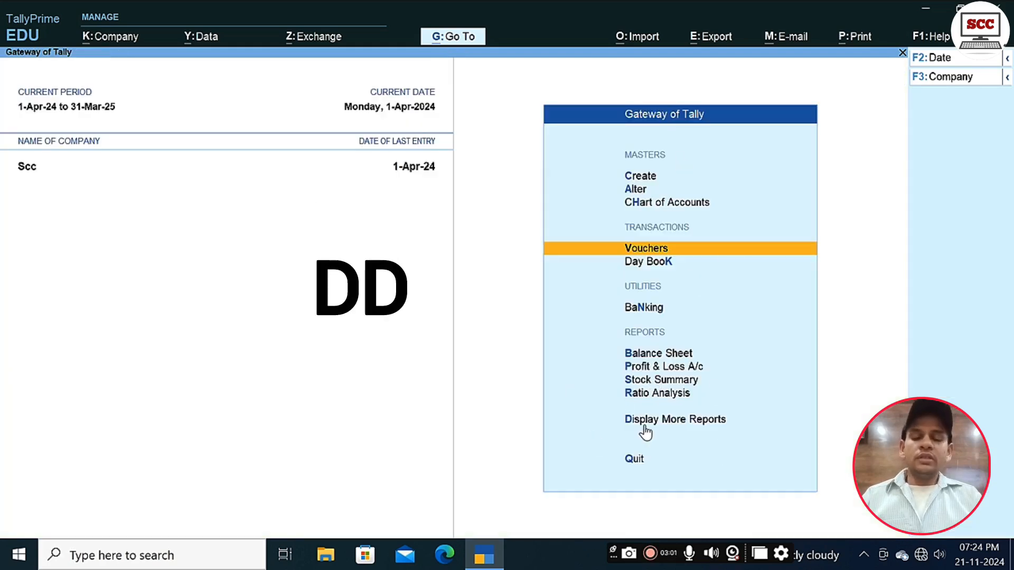
Open the Day Book and expand it to the detailed view to examine each voucher's ledger entries.
key("d")
key("d")
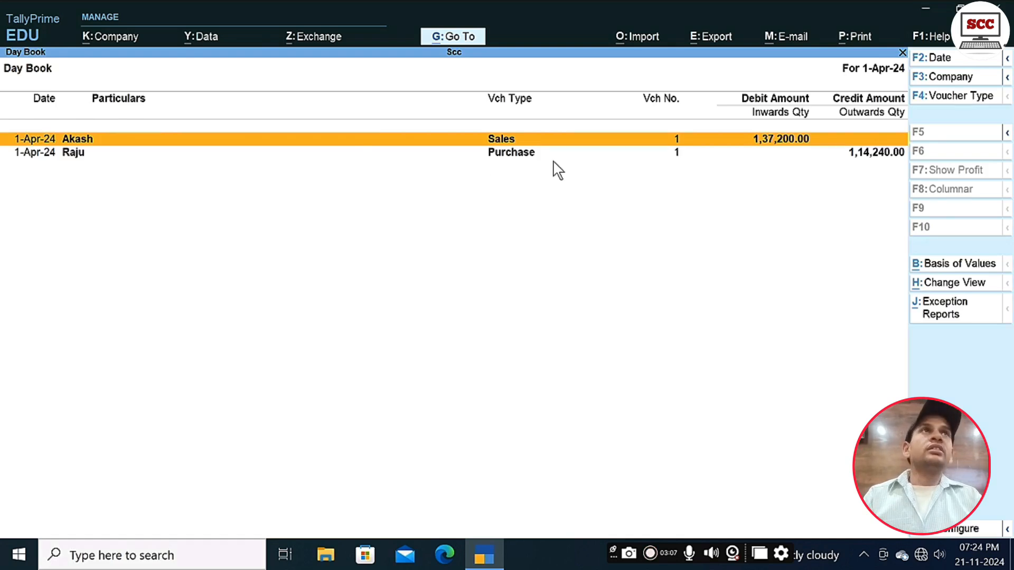
key("alt+F1")
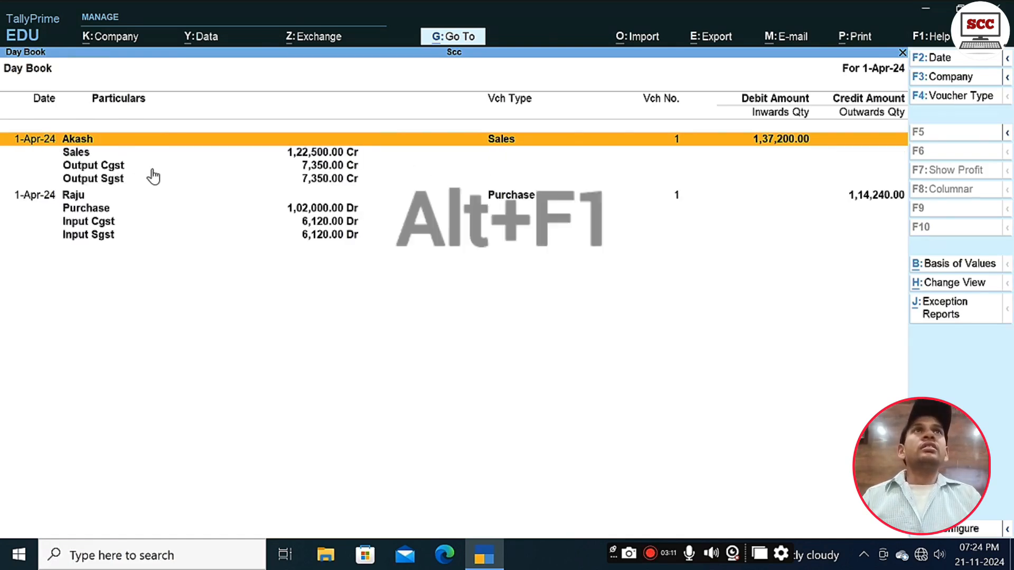